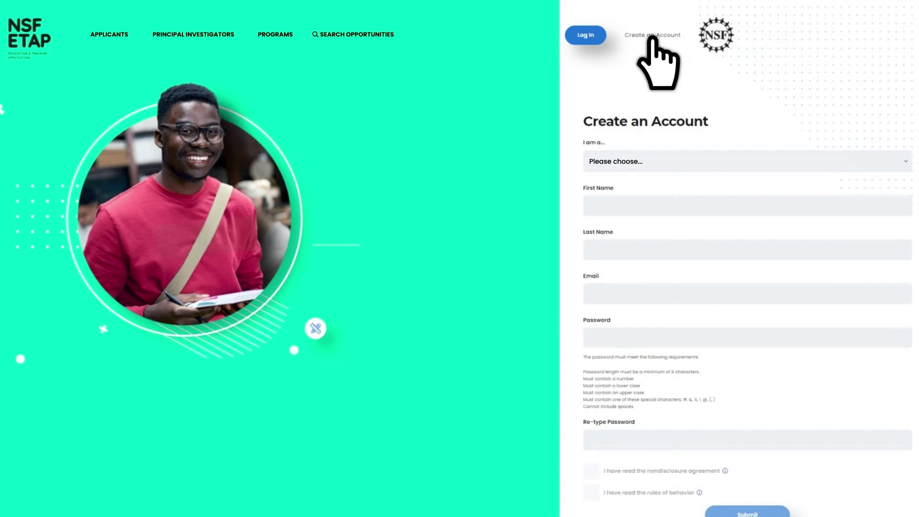
# Step: Register as a PI/Co-PI, entering the user's first and last name, e-mail and password twice
pyautogui.click(654, 161)
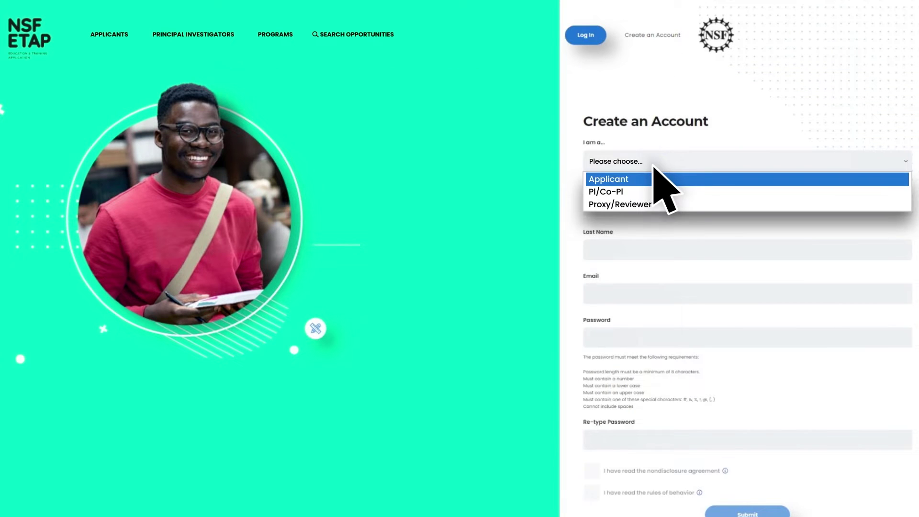
pyautogui.click(644, 191)
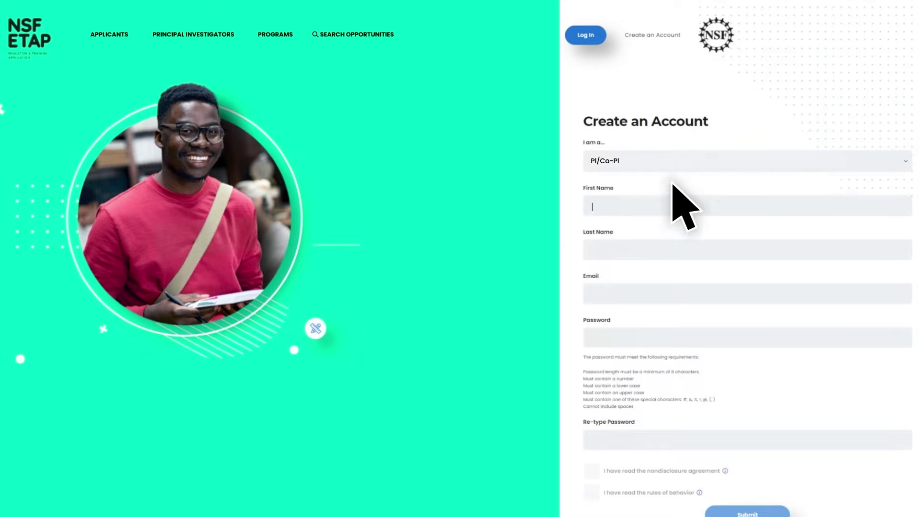
pyautogui.press('Tab')
pyautogui.press('Tab')
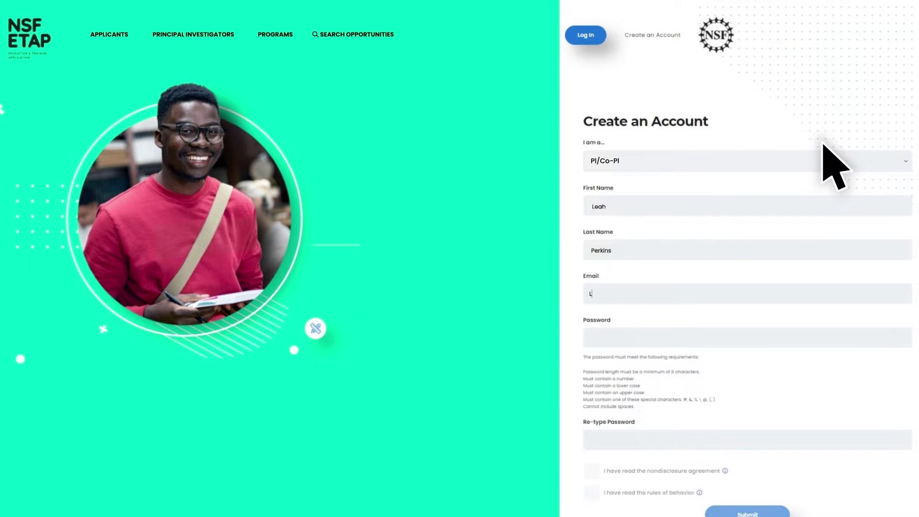
pyautogui.press('Tab')
pyautogui.write('**********')
pyautogui.press('Tab')
pyautogui.write('**********')
# Step: Accept the nondisclosure agreement and acknowledge the rules of behavior
pyautogui.scroll(-4, 834, 165)
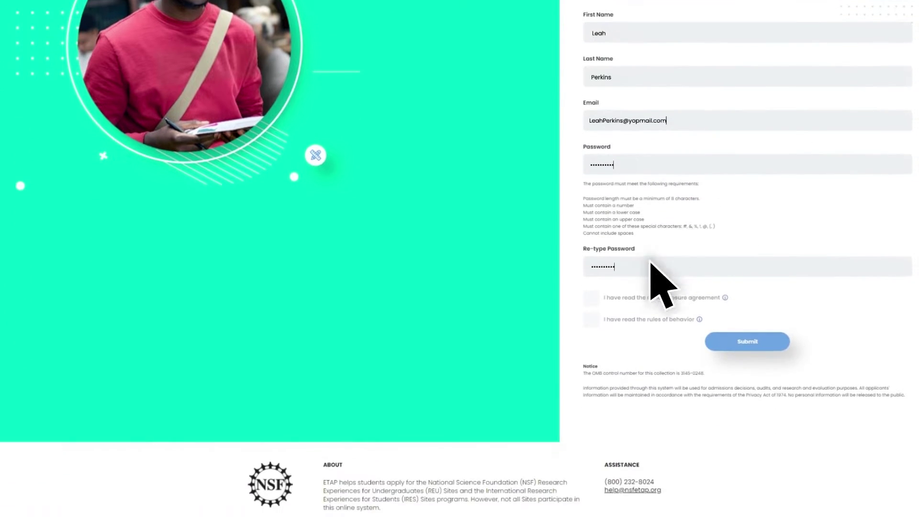
pyautogui.click(592, 299)
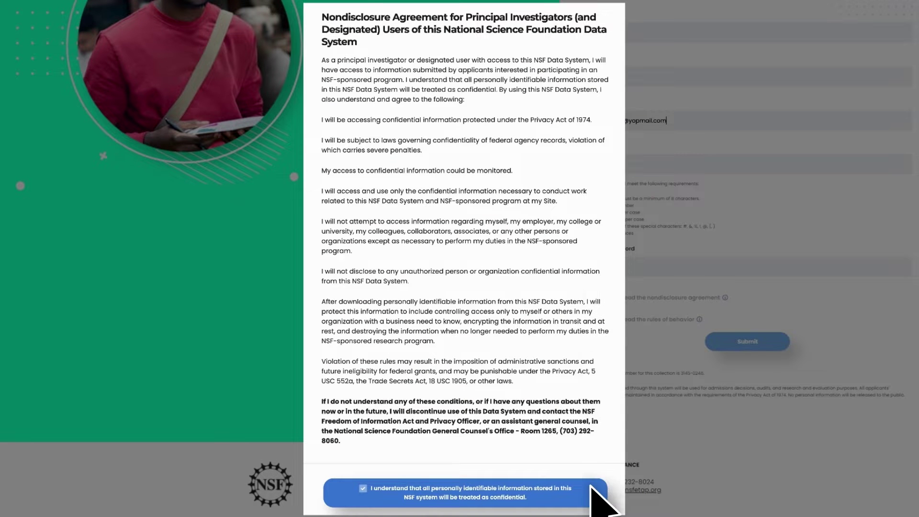
pyautogui.click(595, 493)
pyautogui.click(592, 320)
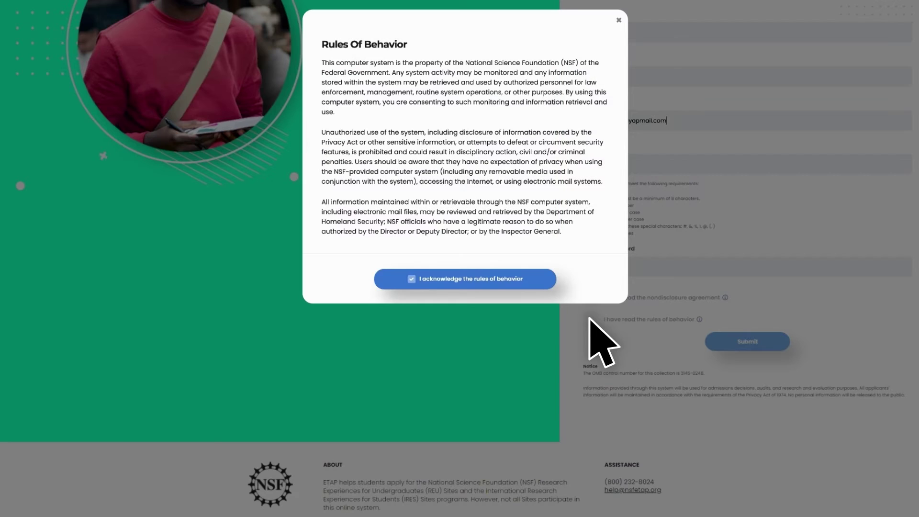
pyautogui.click(463, 282)
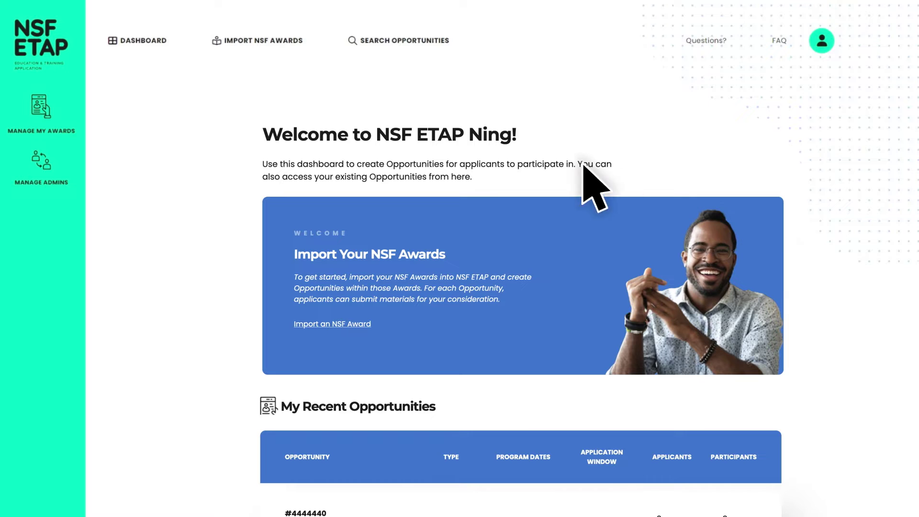
# Step: Import the RET Site: Oceanography award and dismiss the import confirmation
pyautogui.click(273, 46)
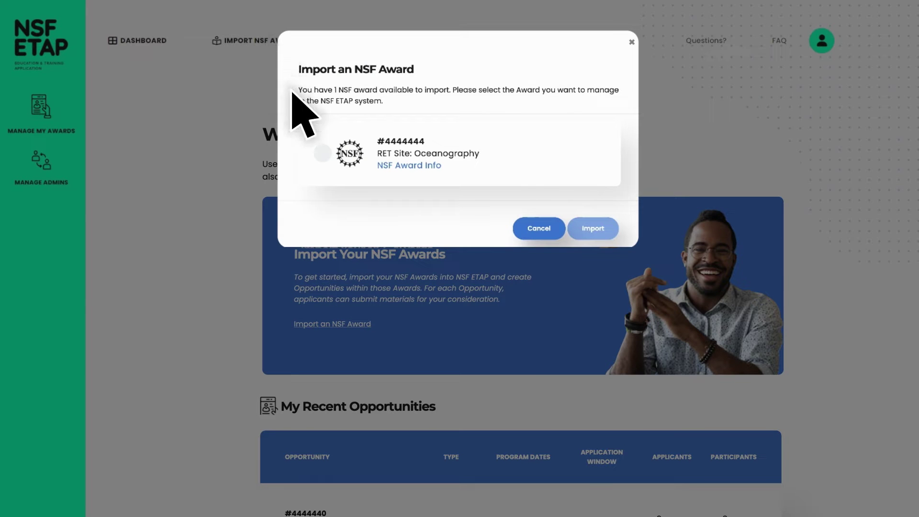
pyautogui.click(322, 153)
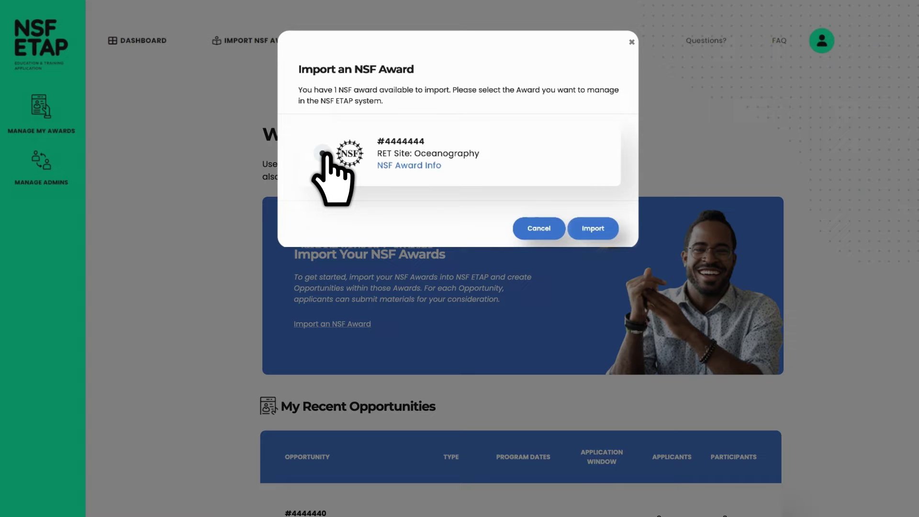
pyautogui.click(593, 229)
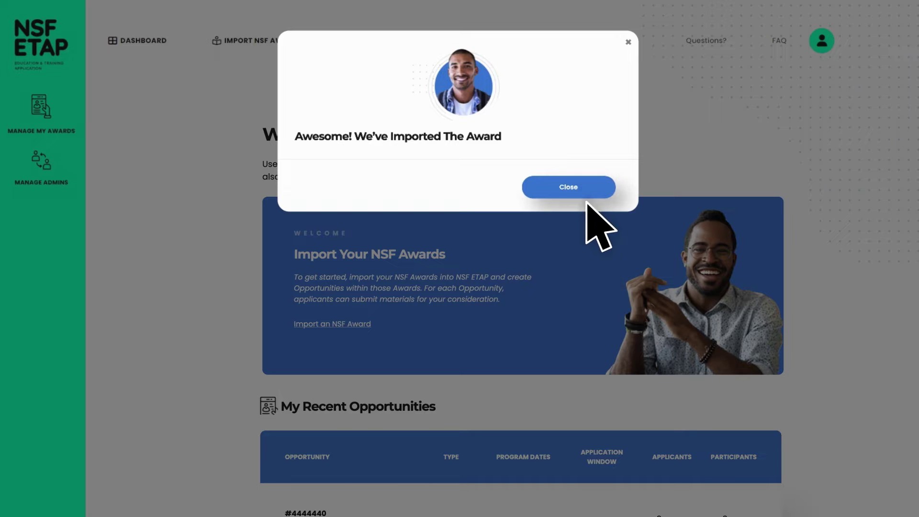
pyautogui.click(583, 188)
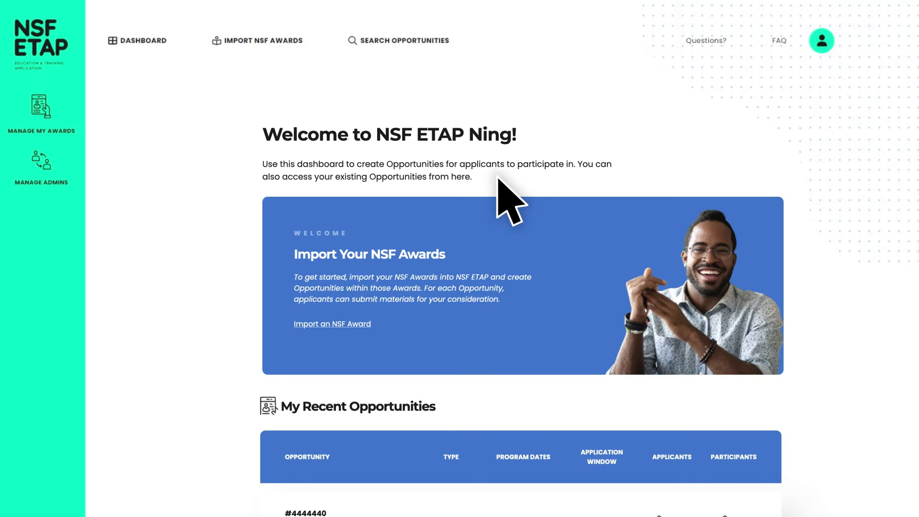
# Step: Go to Manage My Awards and expand the For Testing 02 award
pyautogui.click(44, 144)
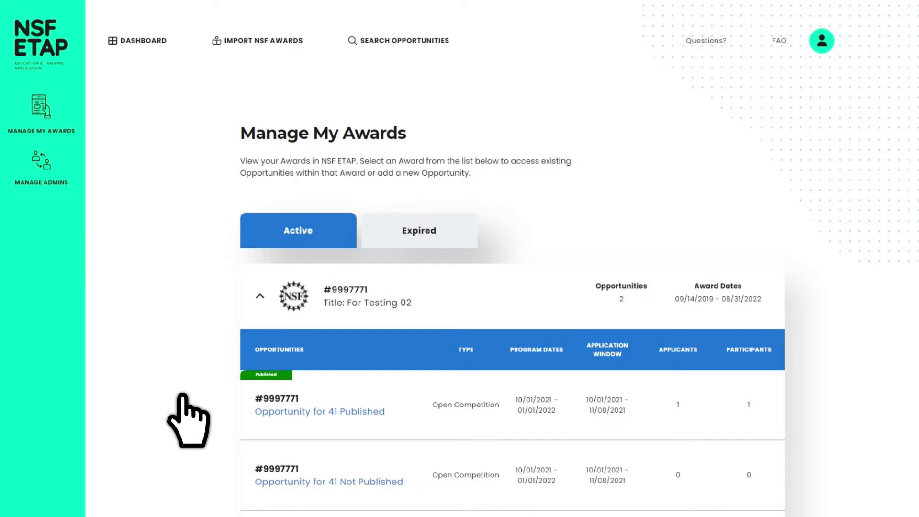
pyautogui.scroll(-7, 183, 397)
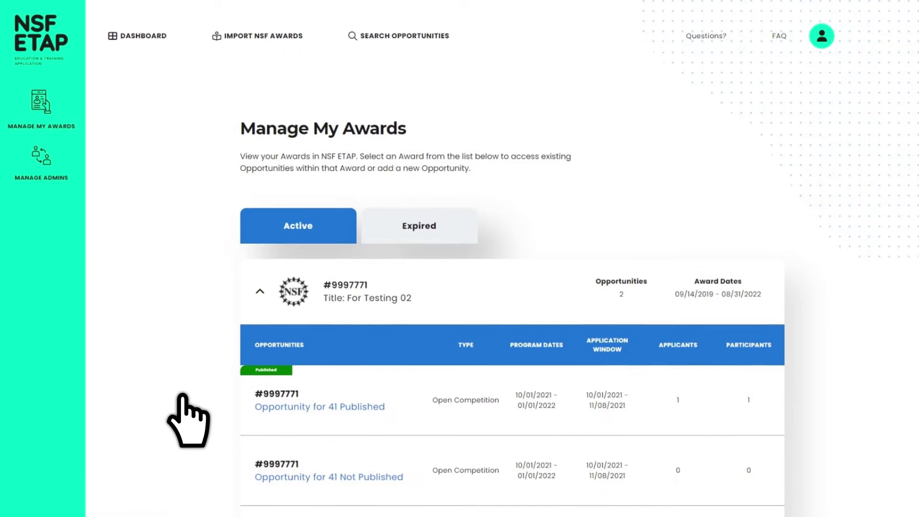
pyautogui.scroll(-11, 188, 420)
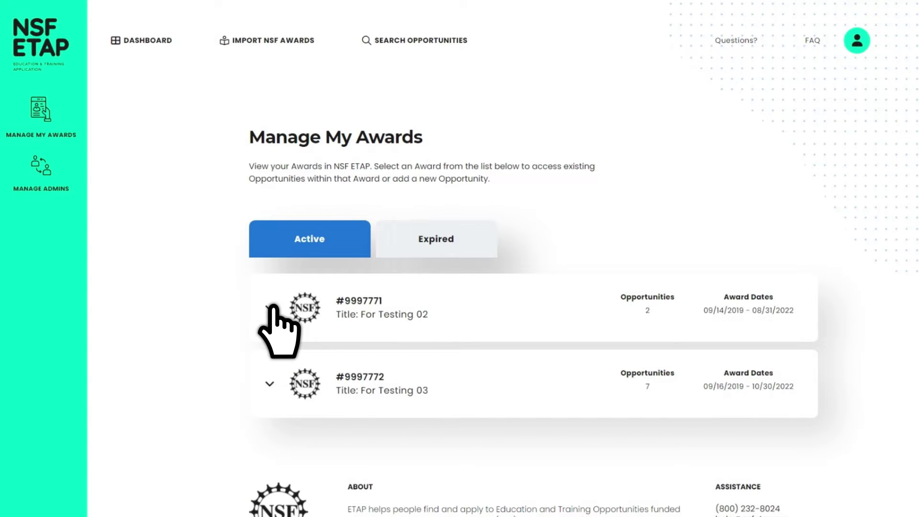
pyautogui.click(273, 305)
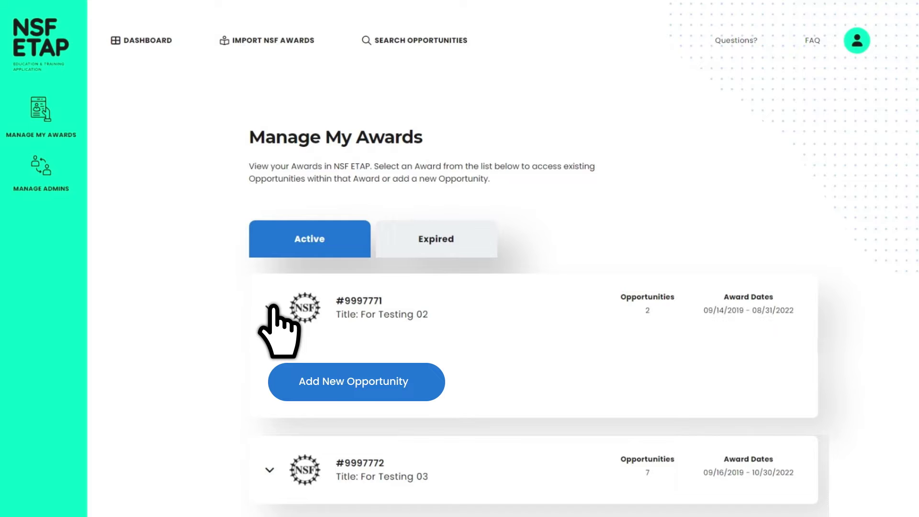
# Step: Add a new opportunity named 'REU STARS' under the For Testing 02 award
pyautogui.click(351, 391)
pyautogui.write('RE')
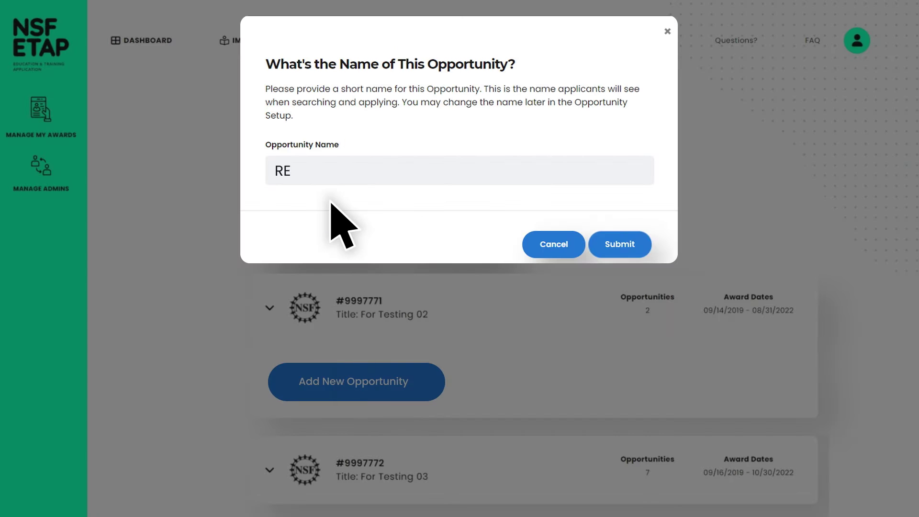
pyautogui.write('U STARS')
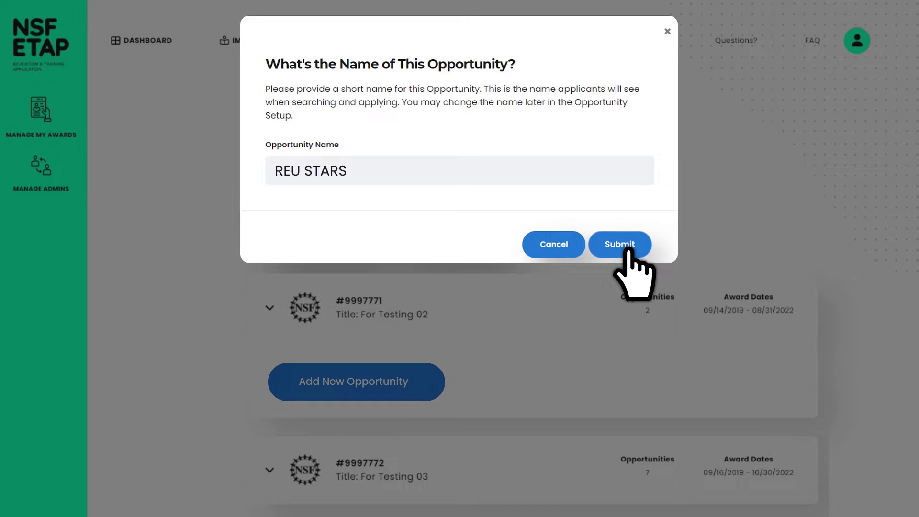
pyautogui.click(628, 250)
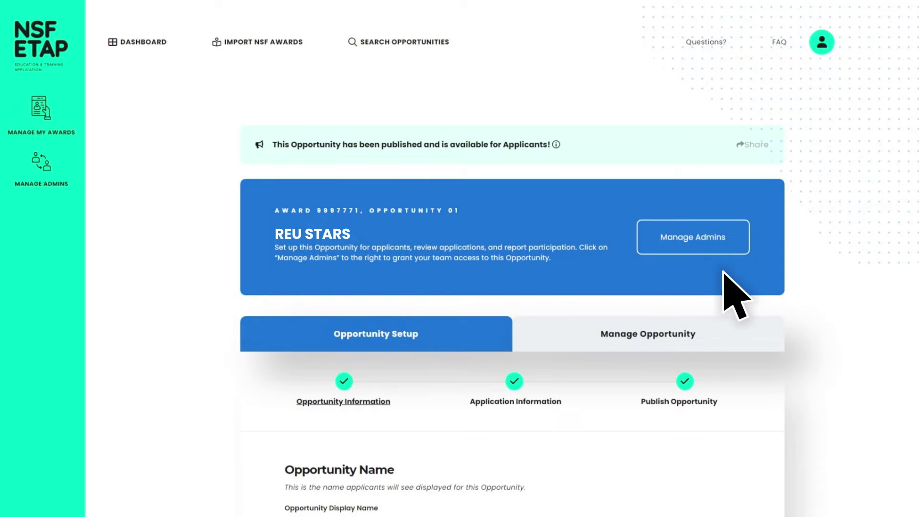
# Step: Enter dates 06/03/2022–08/04/2022 and a Hayden Planetarium research description for REU STARS
pyautogui.scroll(-9, 843, 299)
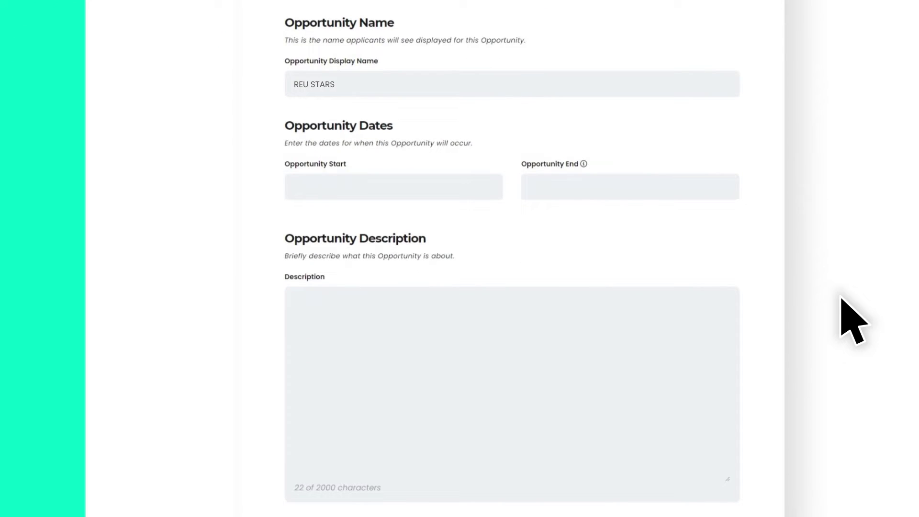
pyautogui.write('06/03/202208/04/2022')
pyautogui.press('Tab')
pyautogui.write('Research will be conducted at The Hayden')
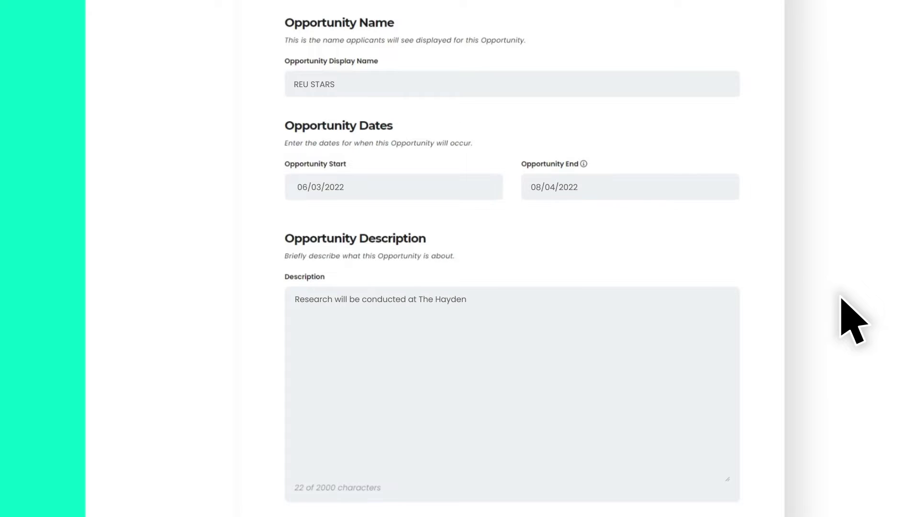
pyautogui.write(' Planetarium. Students will use the observatory to investigate th')
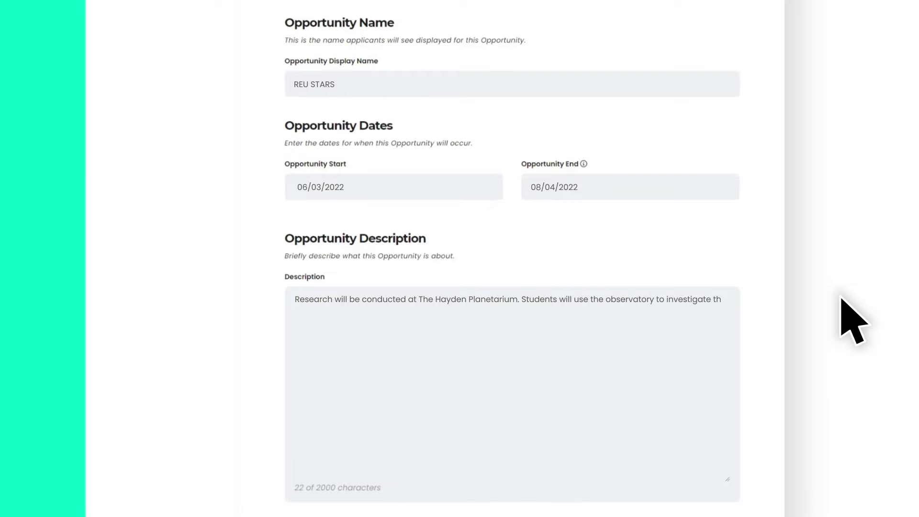
pyautogui.write('e formation of stars, star clusters, and planetary systems using')
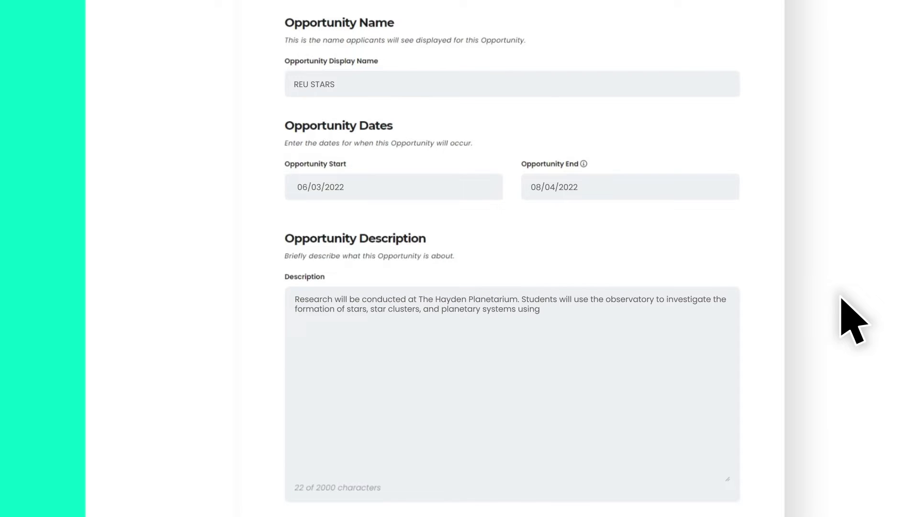
pyautogui.write(' multi-wavelength observations with facilities such as HST, Spitze')
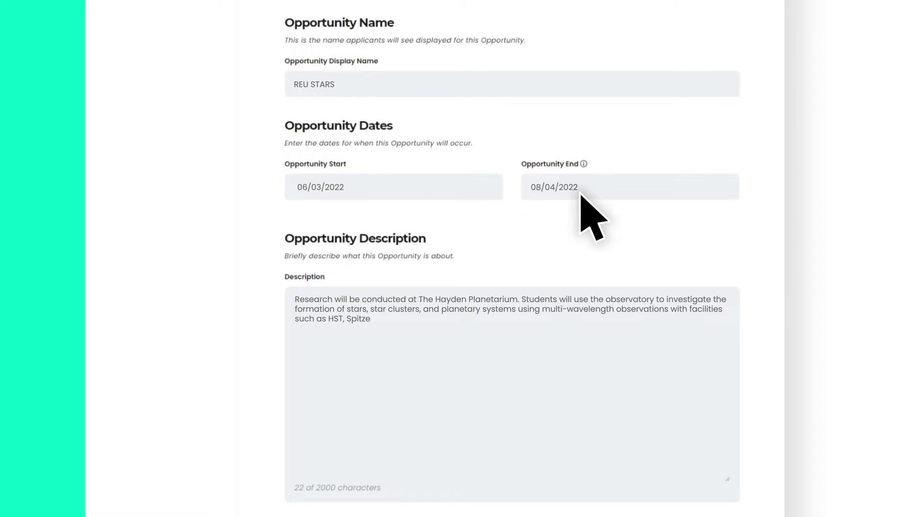
pyautogui.write('r, Herschel, ALMA, SOFIA, and a variety of ground based telescopes.')
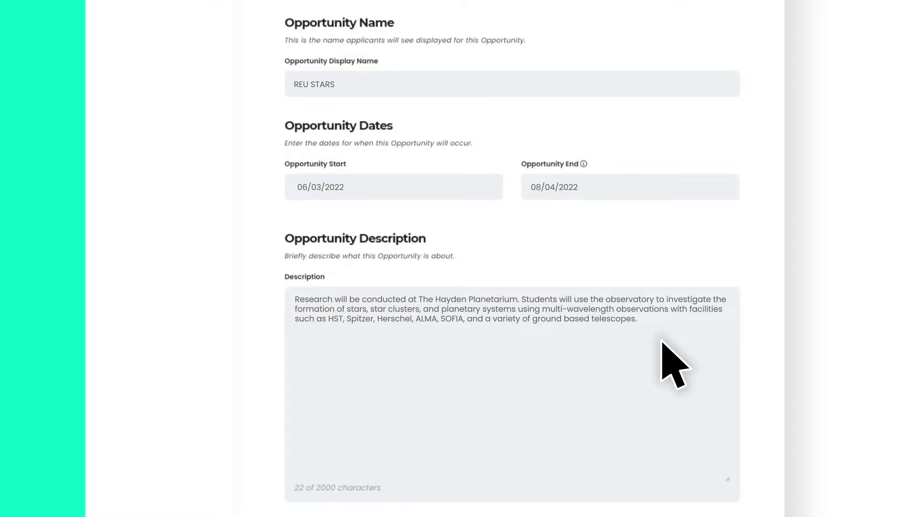
pyautogui.scroll(-10, 675, 364)
pyautogui.write('American Museum of Natural Hist')
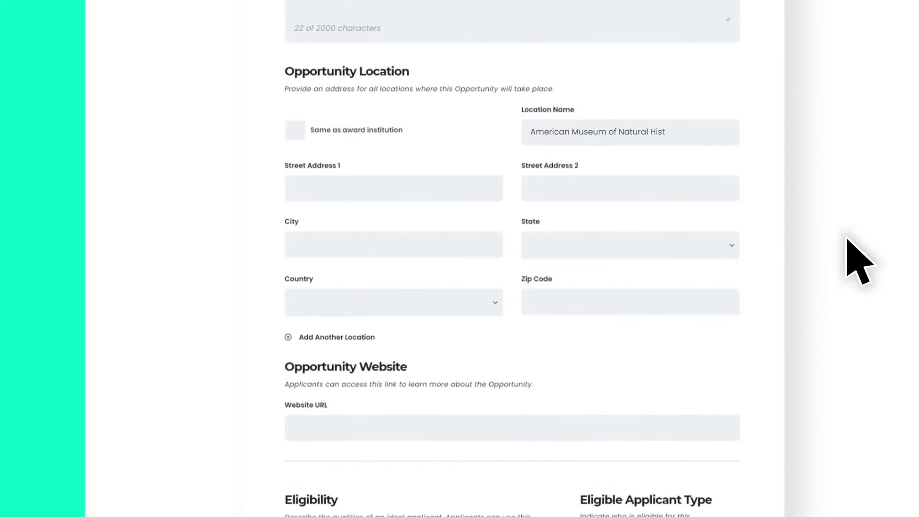
pyautogui.write('ory')
pyautogui.press('Tab')
pyautogui.write('200 Central Park West')
pyautogui.press('Tab')
pyautogui.press('Tab')
pyautogui.write('New York City')
pyautogui.press('Tab')
pyautogui.write('NY')
pyautogui.press('Tab')
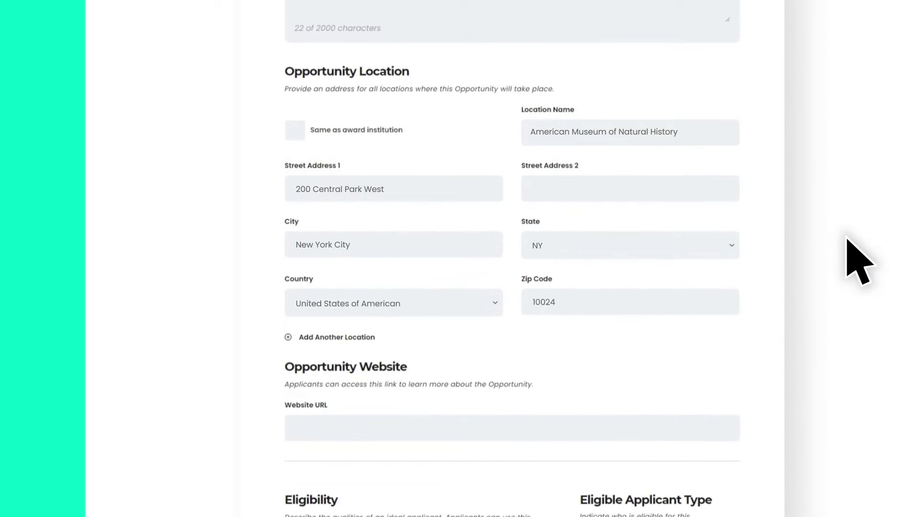
pyautogui.scroll(-4, 847, 239)
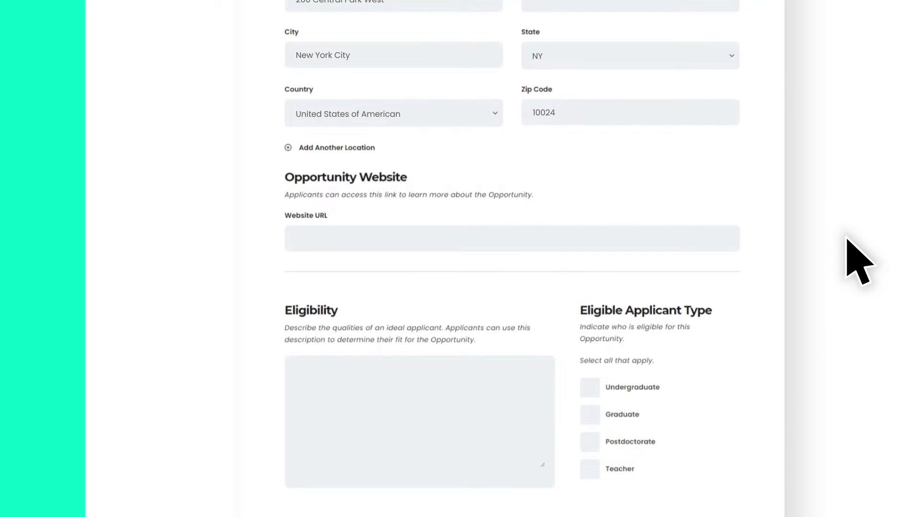
pyautogui.write('www.amnh.org')
pyautogui.press('Tab')
pyautogui.scroll(-5, 857, 261)
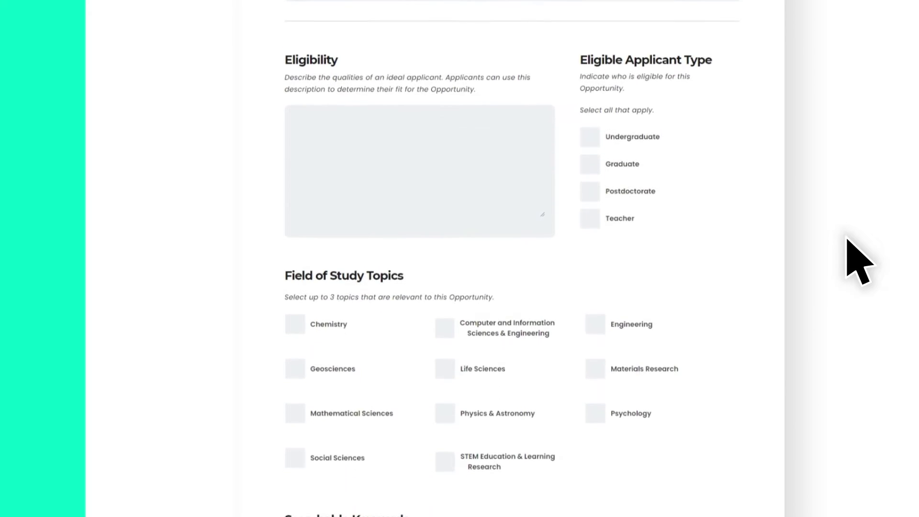
pyautogui.write('My ideal applicant will...')
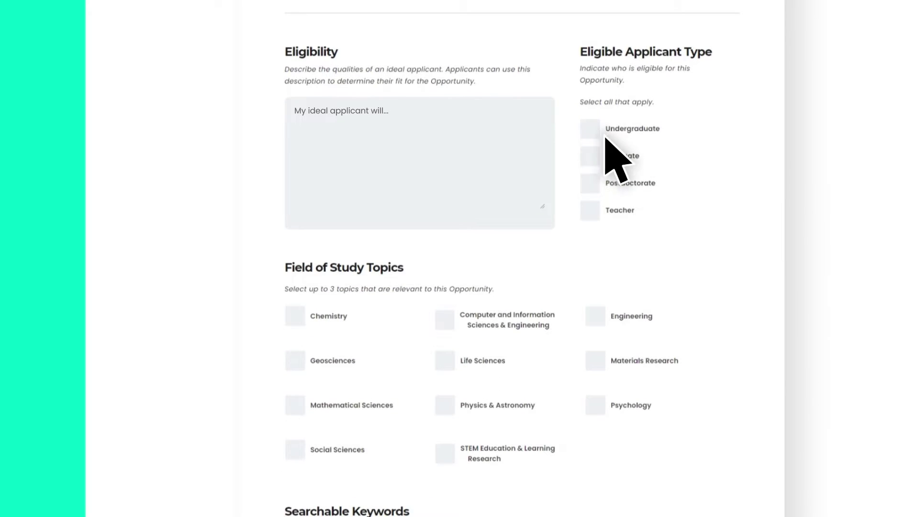
# Step: Check Undergraduate and Physics & Astronomy, add keywords 'Artificial Intelligence, AI', and save and proceed
pyautogui.click(591, 128)
pyautogui.scroll(-4, 814, 244)
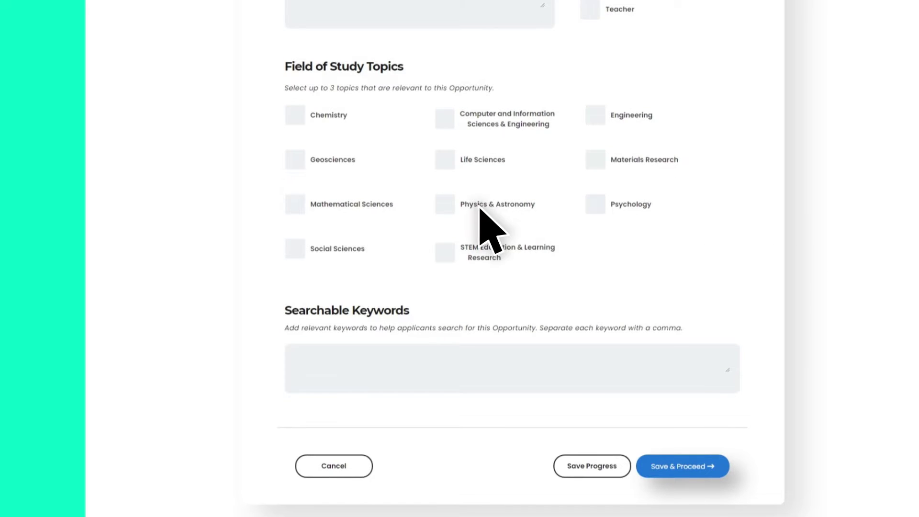
pyautogui.click(445, 205)
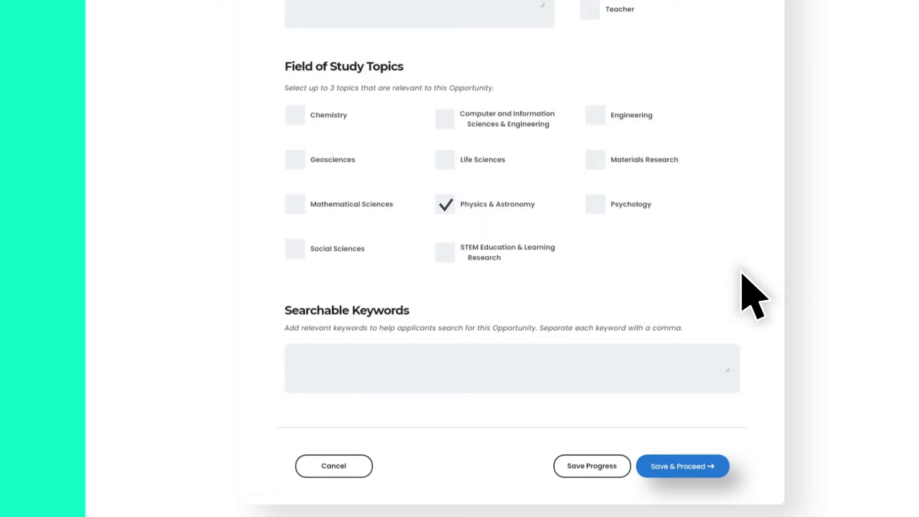
pyautogui.click(394, 386)
pyautogui.write('Artificial Intelligence, AI')
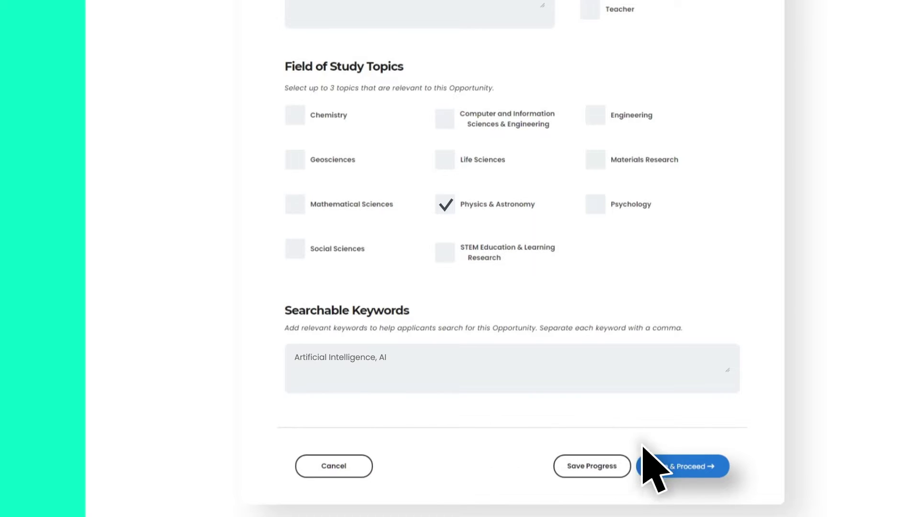
pyautogui.click(727, 467)
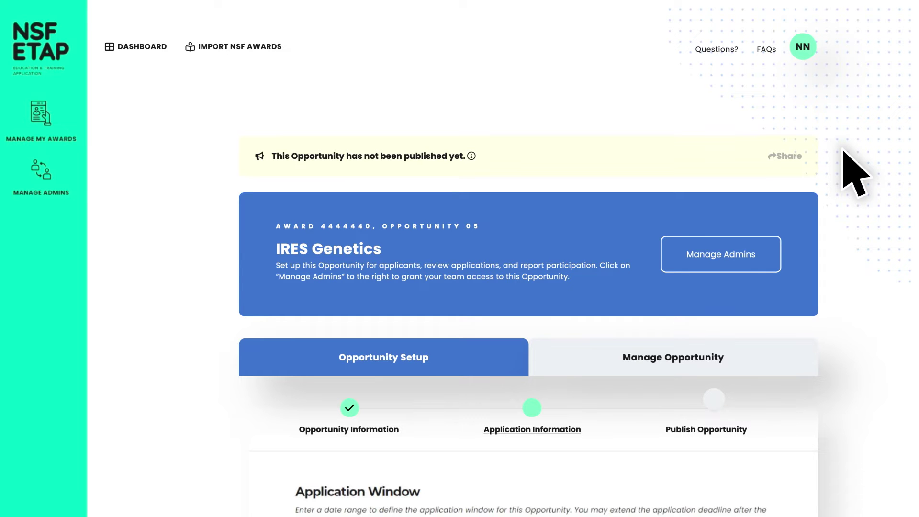
# Step: Set the application window to open 01/15/2022 and close 01/31/2022
pyautogui.scroll(-5, 855, 173)
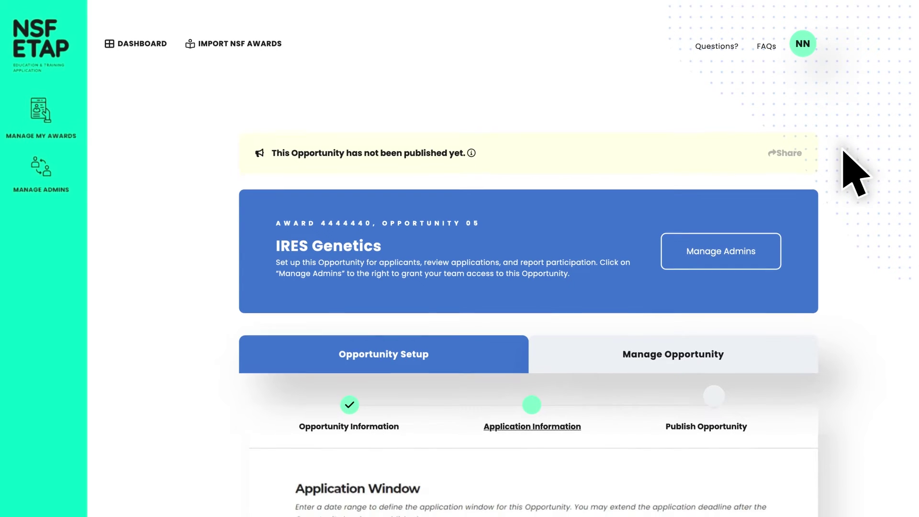
pyautogui.scroll(-5, 855, 173)
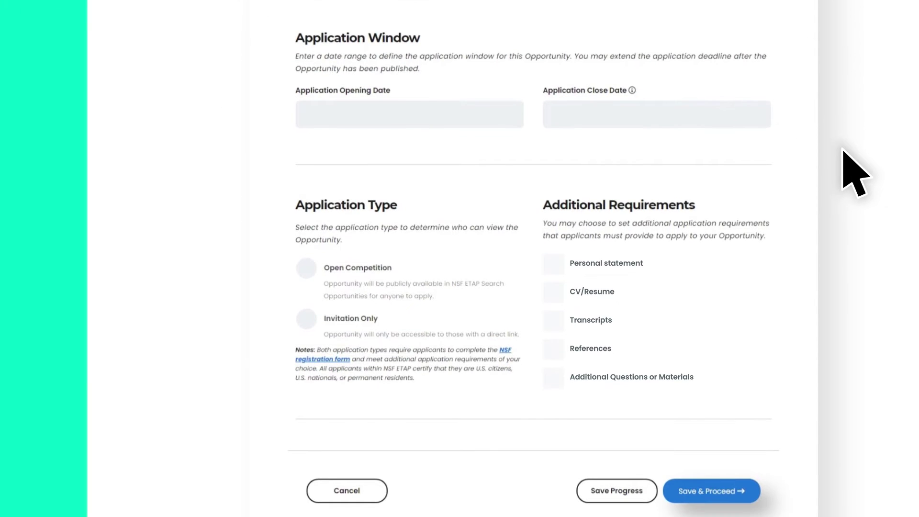
pyautogui.write('01/15/2022')
pyautogui.press('Tab')
pyautogui.write('01/31/2022')
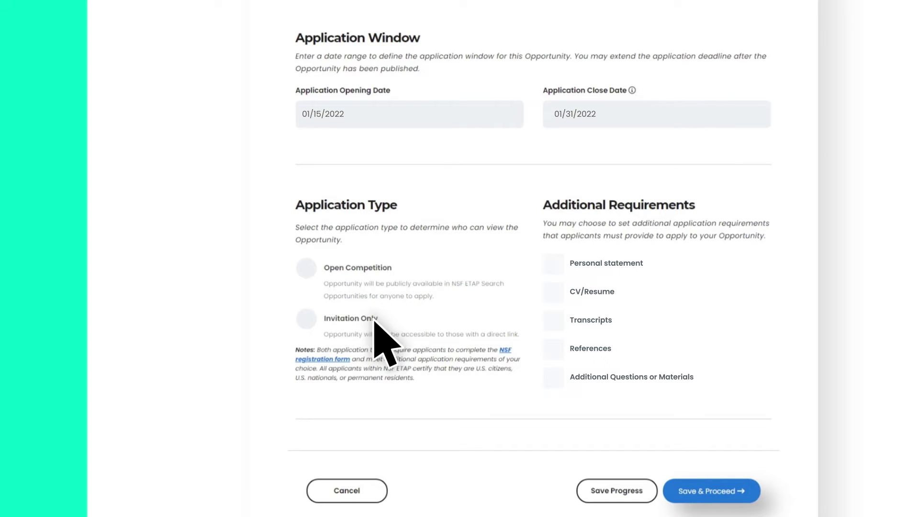
# Step: Make it Invitation Only and require a personal statement, transcripts and additional questions or materials
pyautogui.click(306, 319)
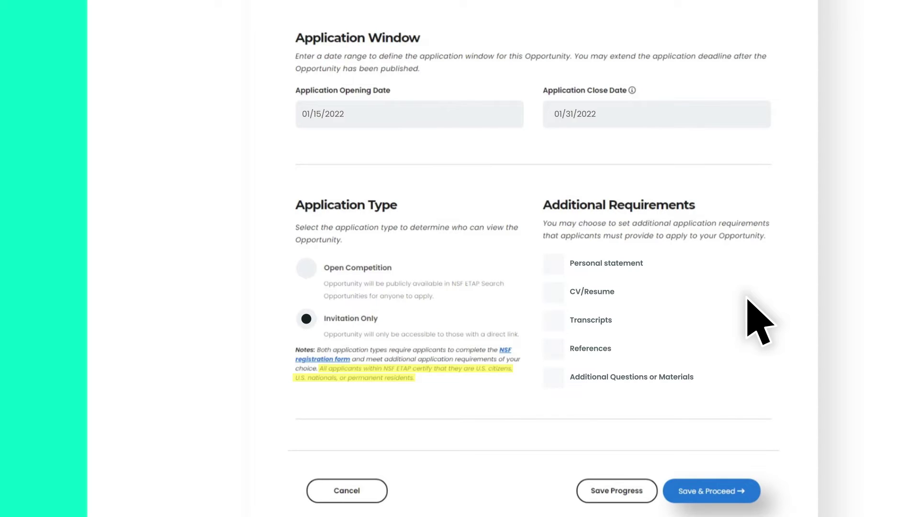
pyautogui.click(556, 264)
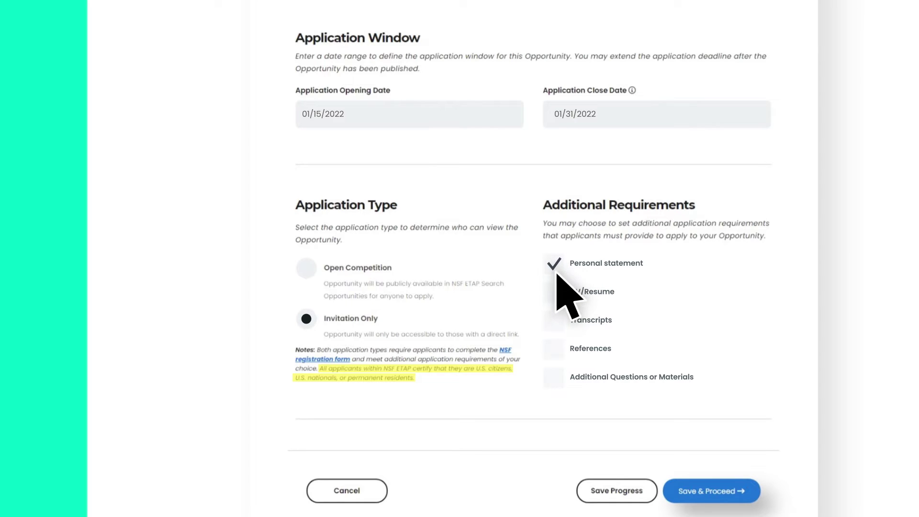
pyautogui.click(556, 321)
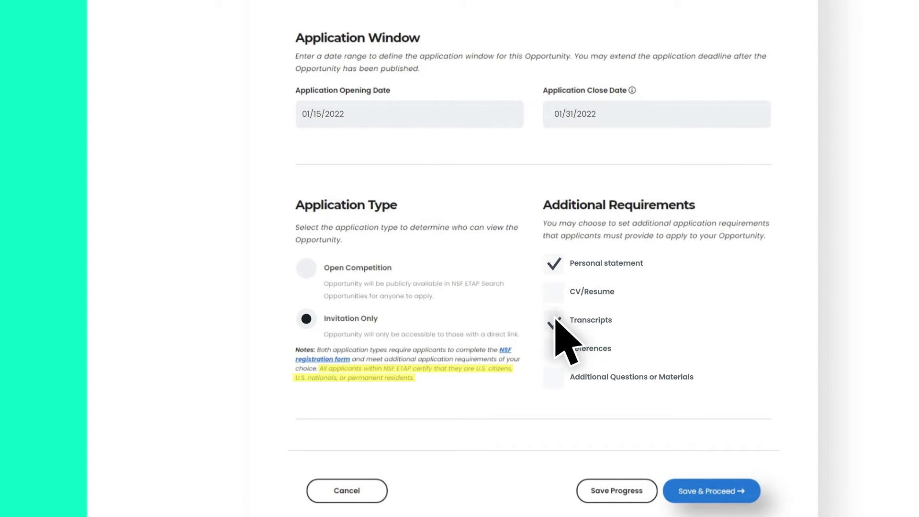
pyautogui.click(554, 379)
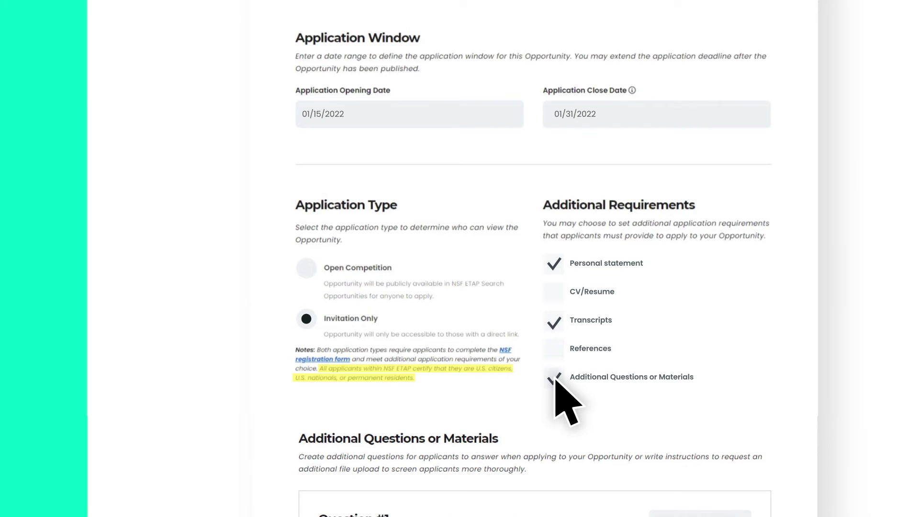
pyautogui.scroll(-9, 656, 400)
# Step: Add question 'Which research project do you prefer?' with responses Option 1 and Option 2
pyautogui.click(741, 115)
pyautogui.write('Which researc')
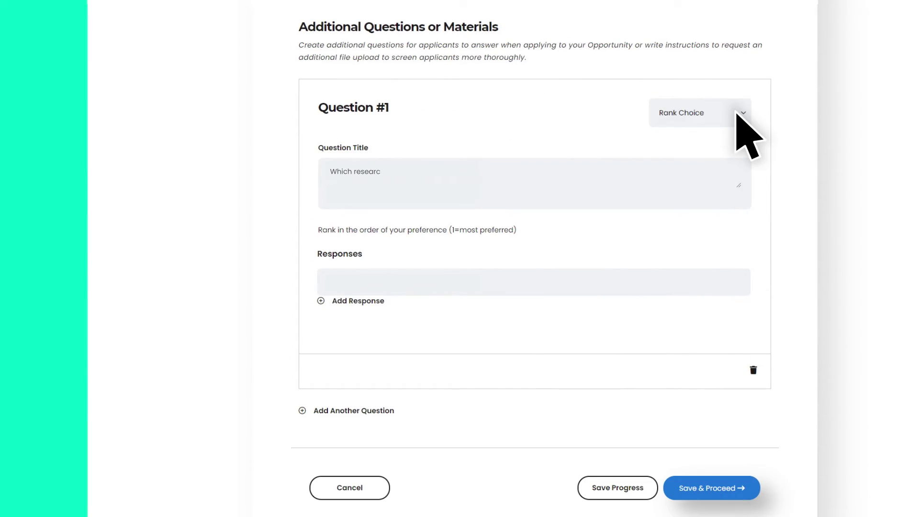
pyautogui.write('h project do you prefer?')
pyautogui.press('Tab')
pyautogui.write('Option 1')
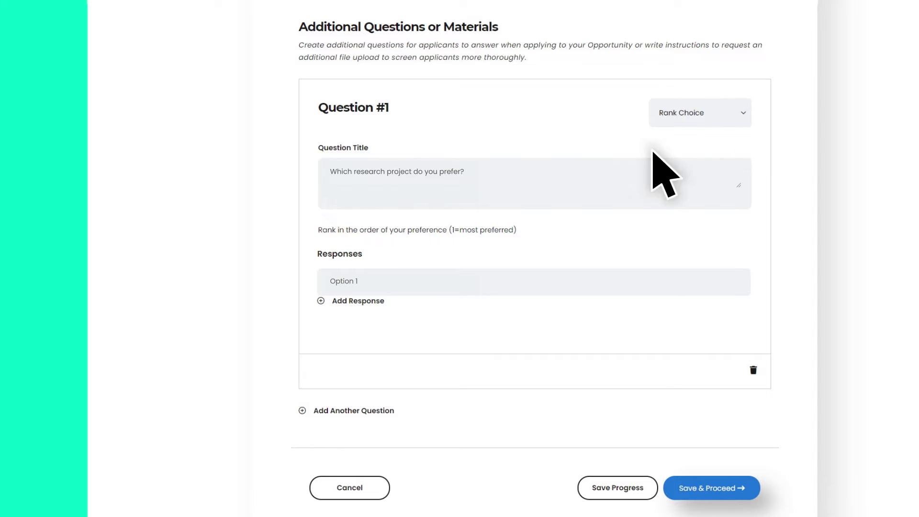
pyautogui.click(320, 300)
pyautogui.write('Option 2')
pyautogui.click(322, 312)
# Step: Type a second question, 'What research topic interests you the most?'
pyautogui.write('W')
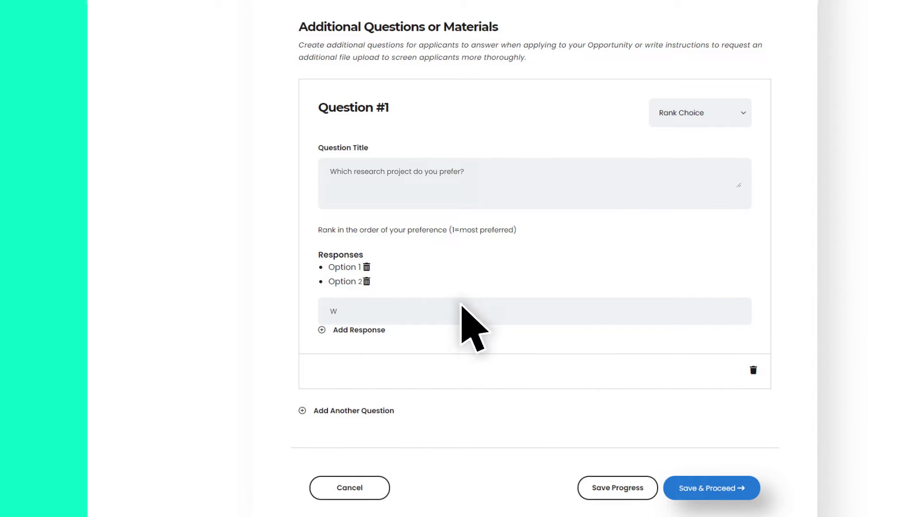
pyautogui.write('hat research topic interests you the most?')
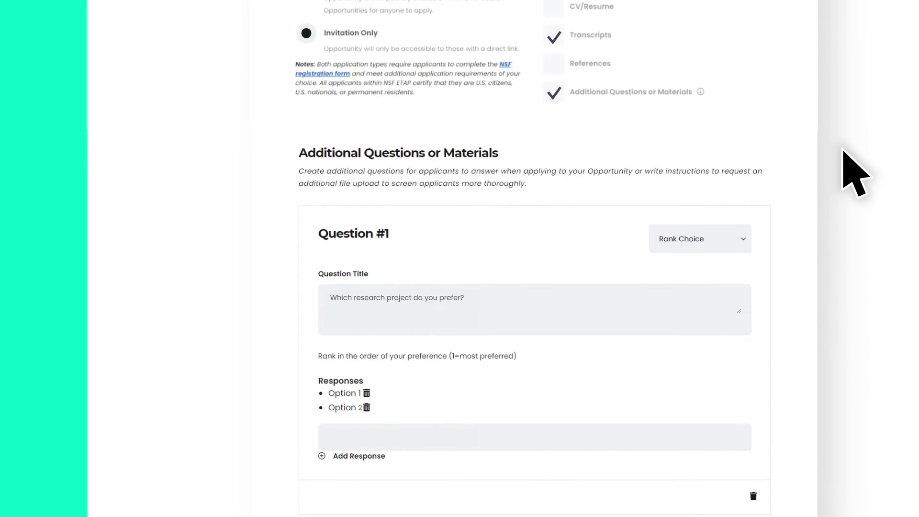
pyautogui.scroll(-3, 854, 172)
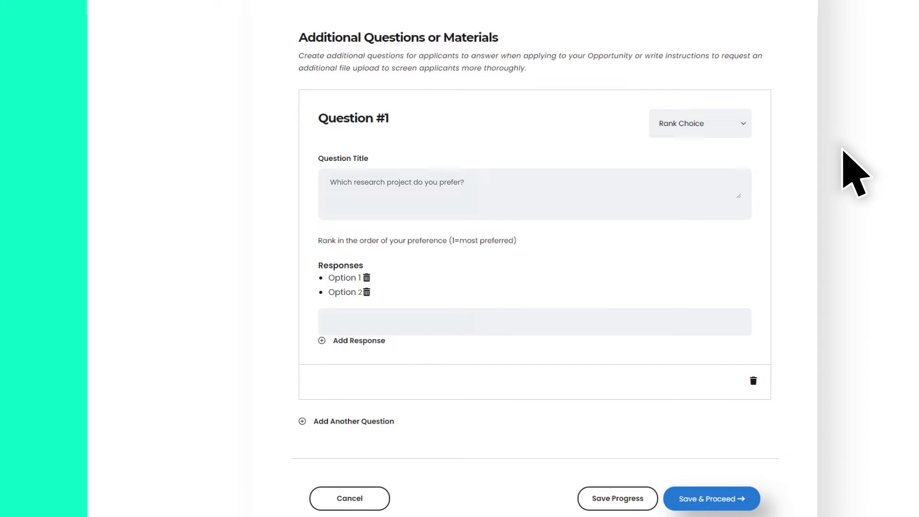
pyautogui.scroll(7, 844, 151)
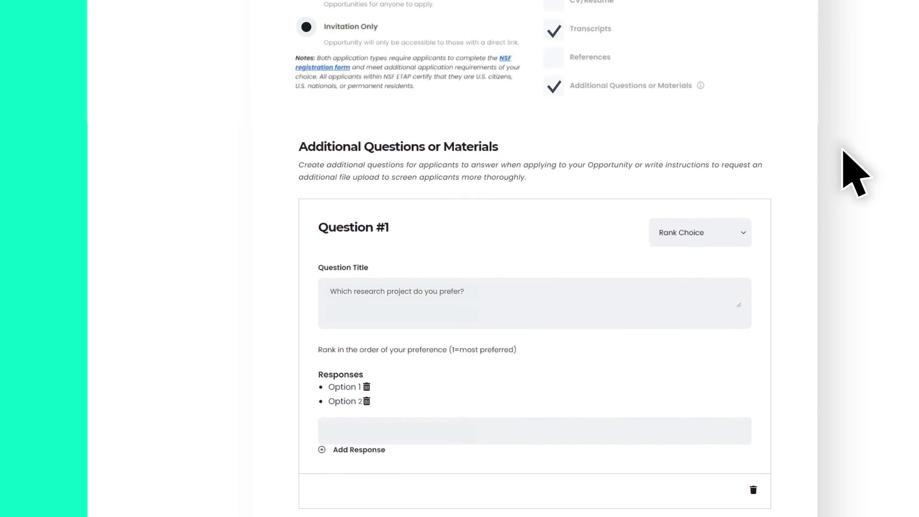
pyautogui.scroll(7, 844, 151)
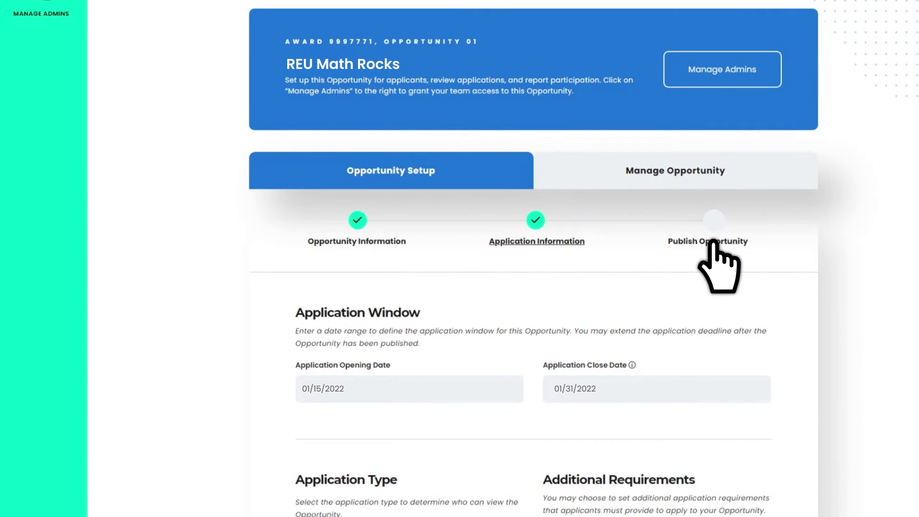
# Step: Publish the opportunity and preview its shareable listing link
pyautogui.click(712, 242)
pyautogui.scroll(-3, 718, 262)
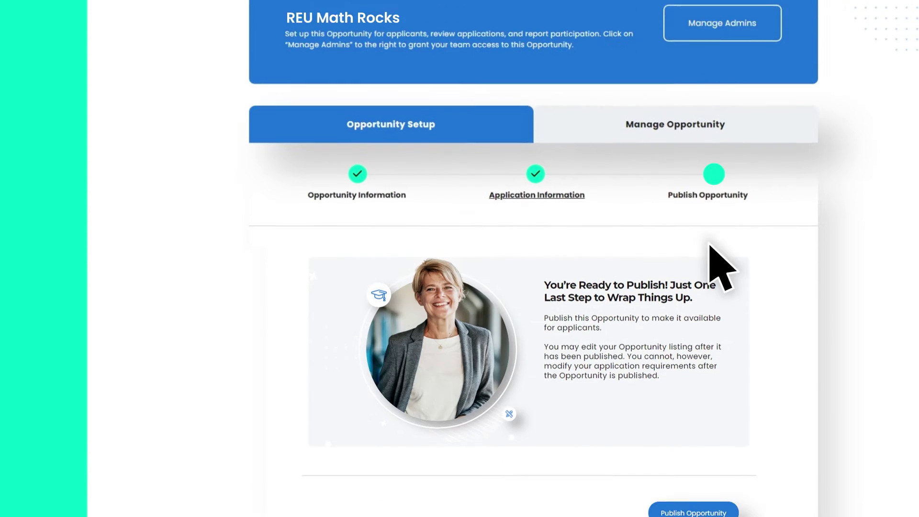
pyautogui.click(701, 442)
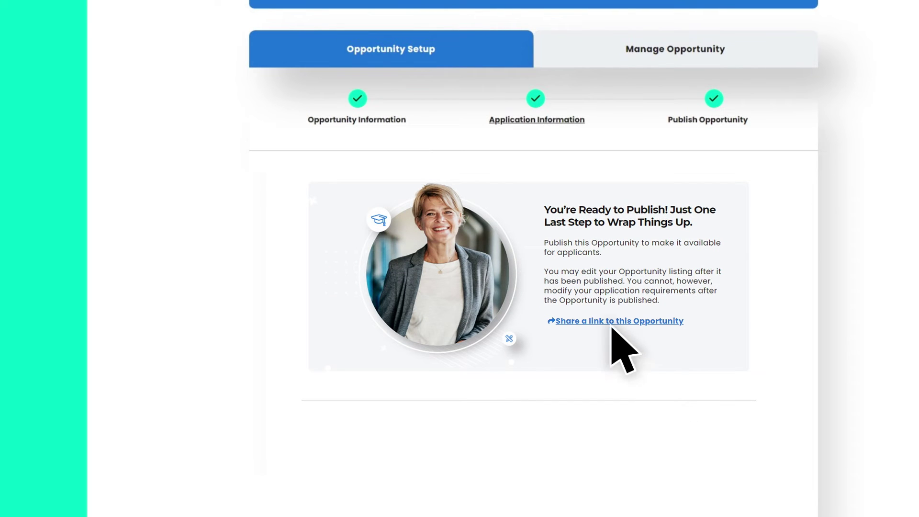
pyautogui.click(609, 322)
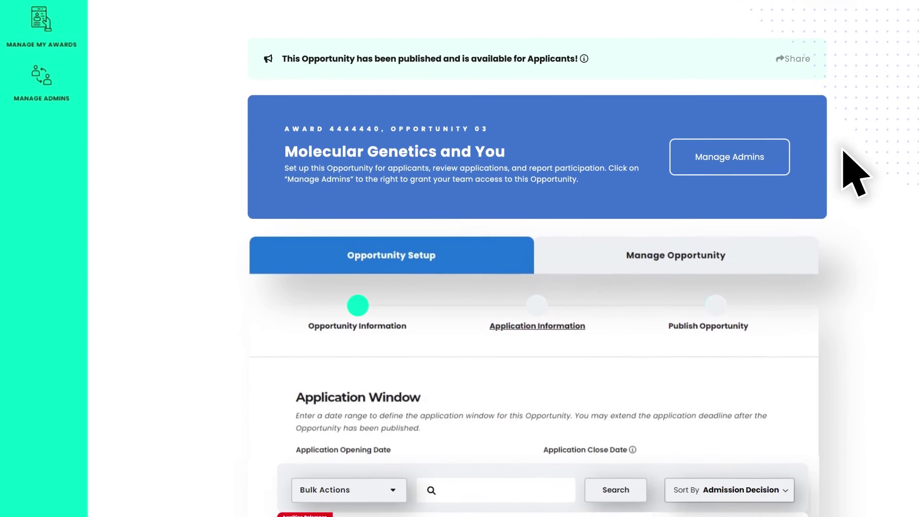
pyautogui.scroll(-2, 843, 151)
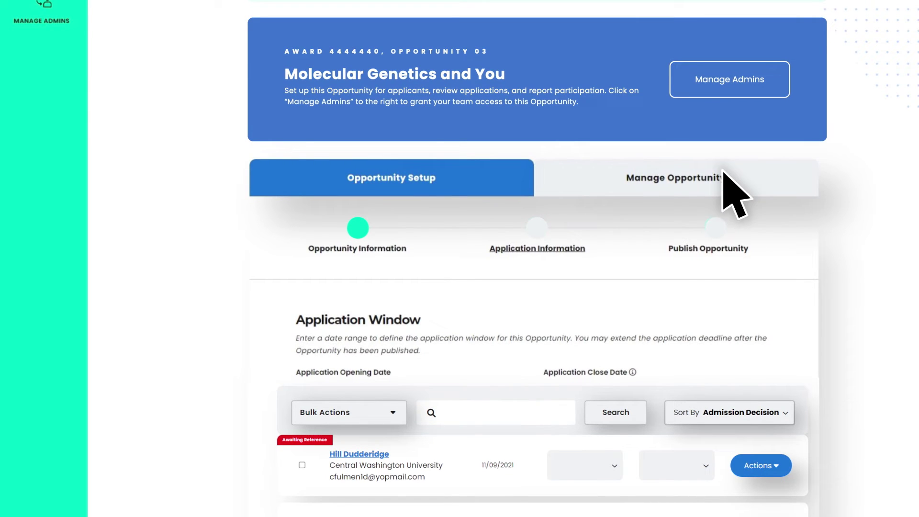
# Step: Go to the Review Applicants step under Manage Opportunity and view the first applicant's Actions options
pyautogui.click(676, 177)
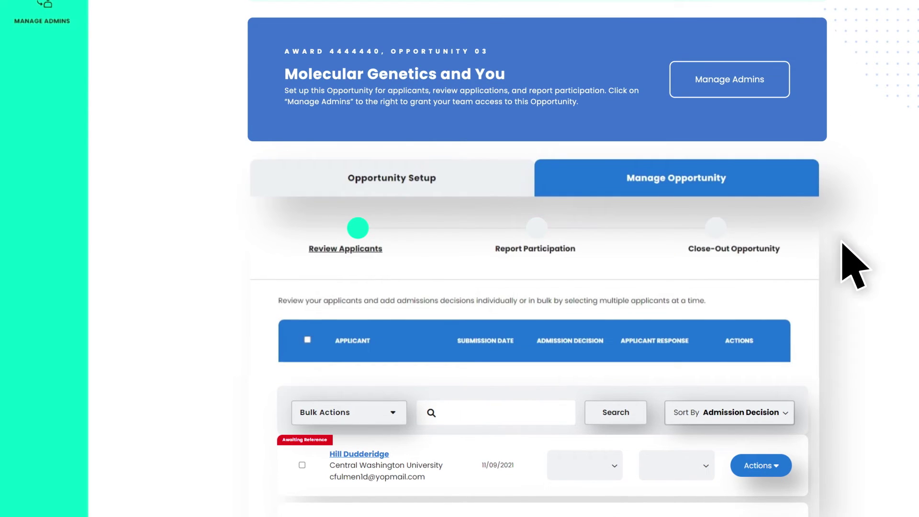
pyautogui.scroll(-3, 852, 258)
pyautogui.click(359, 86)
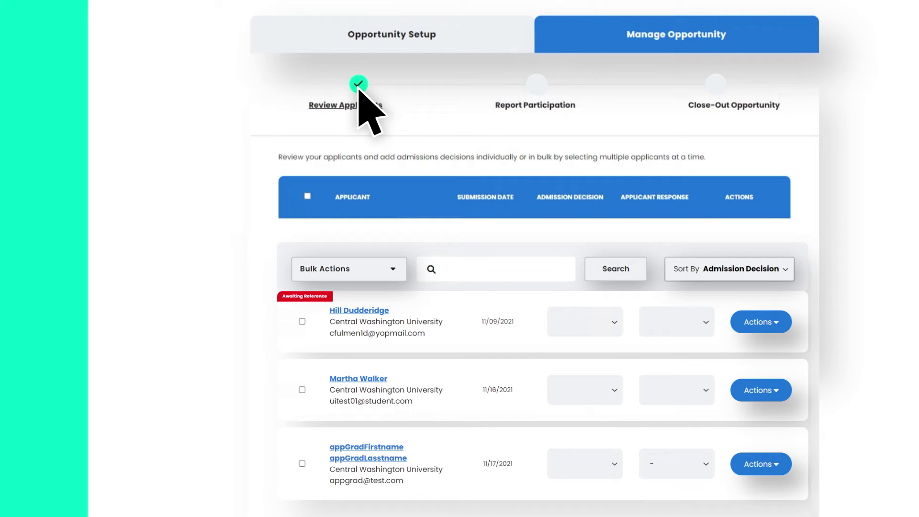
pyautogui.click(761, 323)
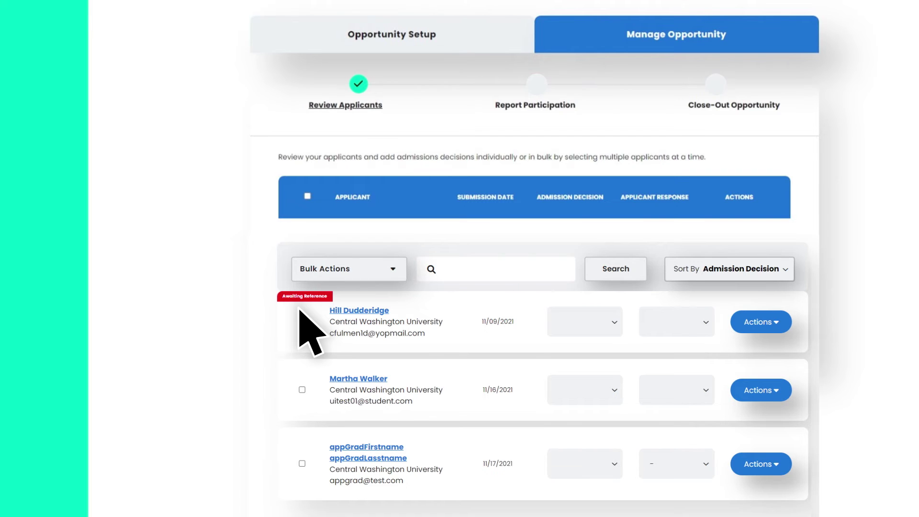
# Step: Bulk-reject all listed applicants, then search for one applicant by name and set them to Admitted
pyautogui.click(392, 270)
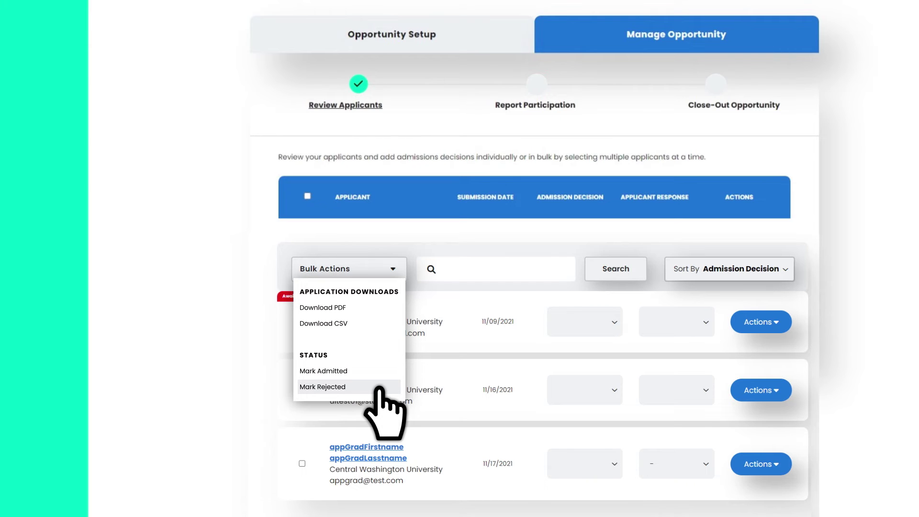
pyautogui.click(377, 388)
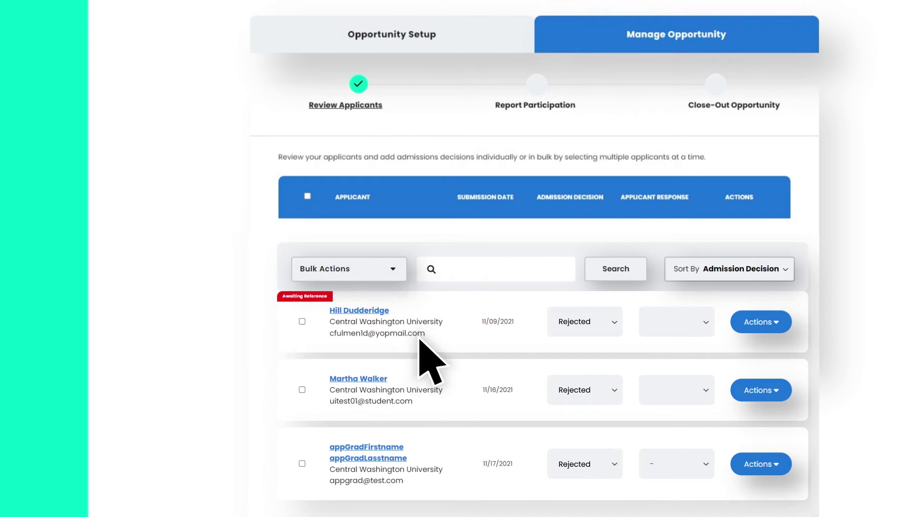
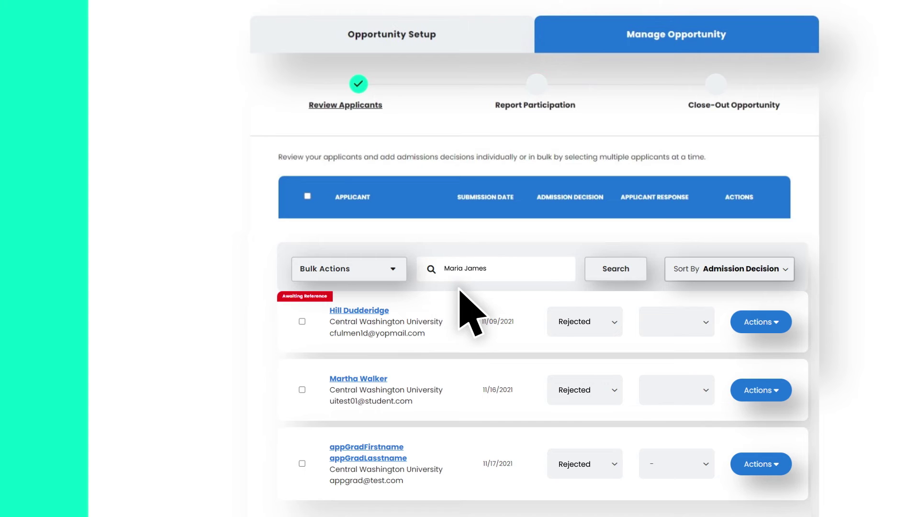
pyautogui.click(616, 275)
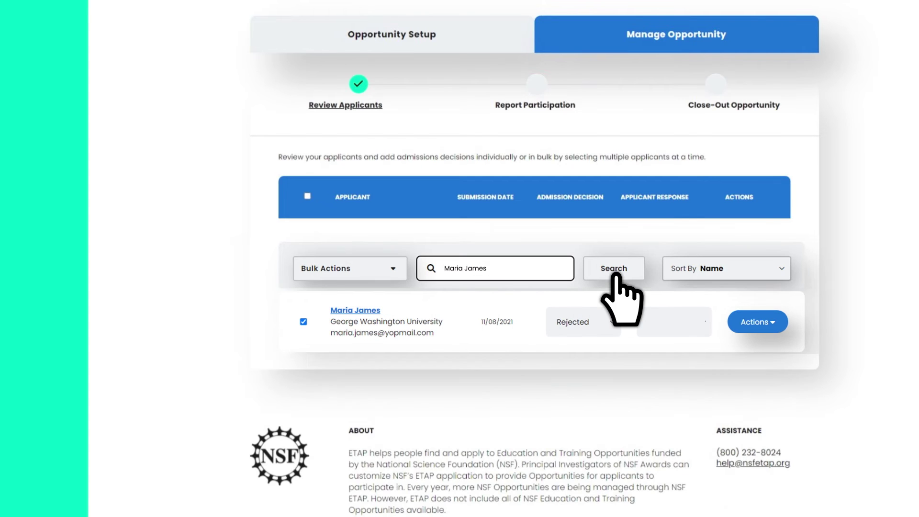
pyautogui.click(610, 325)
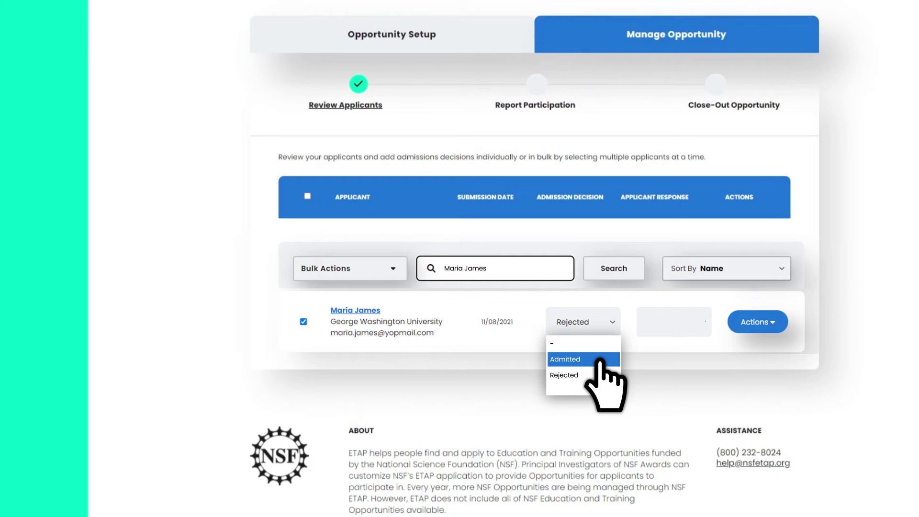
pyautogui.click(599, 360)
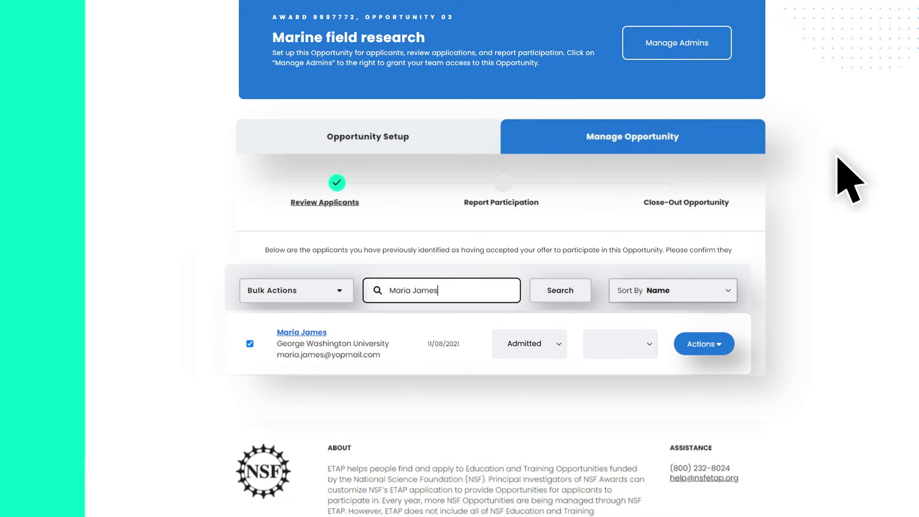
# Step: Go to Report Participation and check the Participant Status choices, leaving the status unset
pyautogui.click(502, 205)
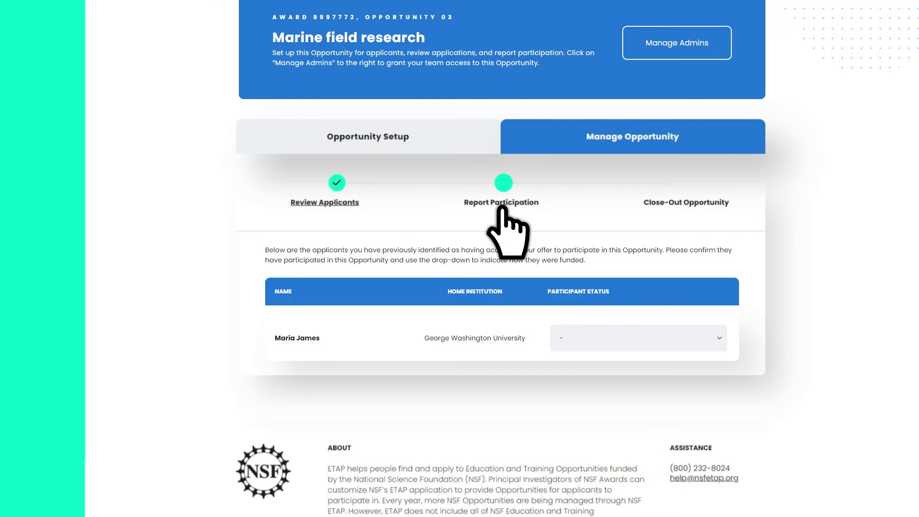
pyautogui.click(720, 339)
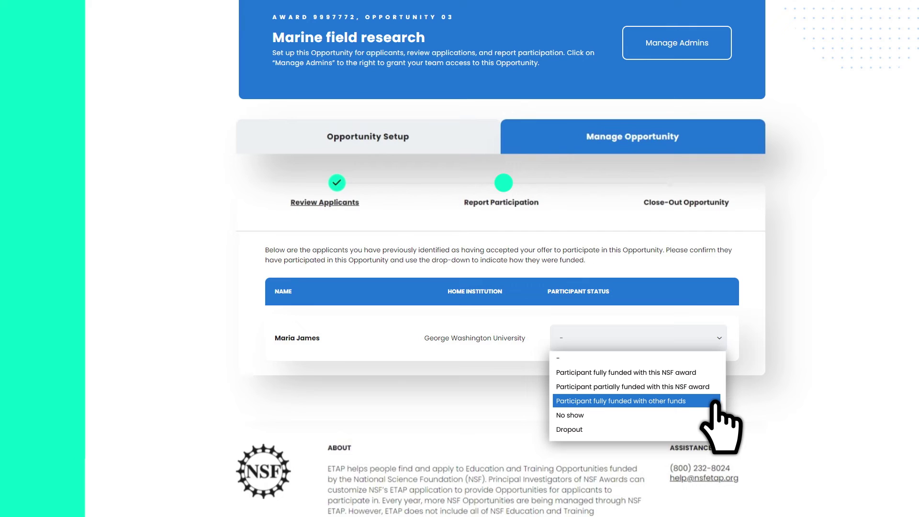
pyautogui.click(776, 386)
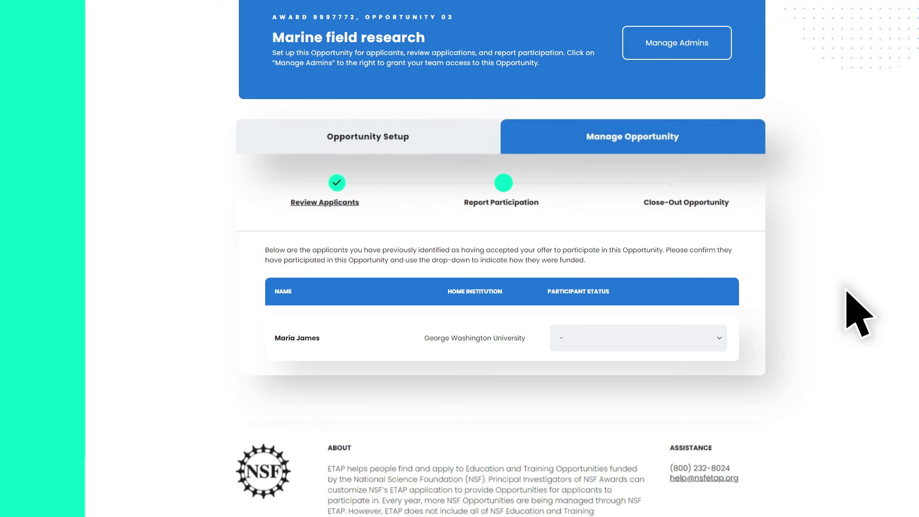
# Step: Close out the Marine field research opportunity from the Close-Out Opportunity step
pyautogui.click(680, 202)
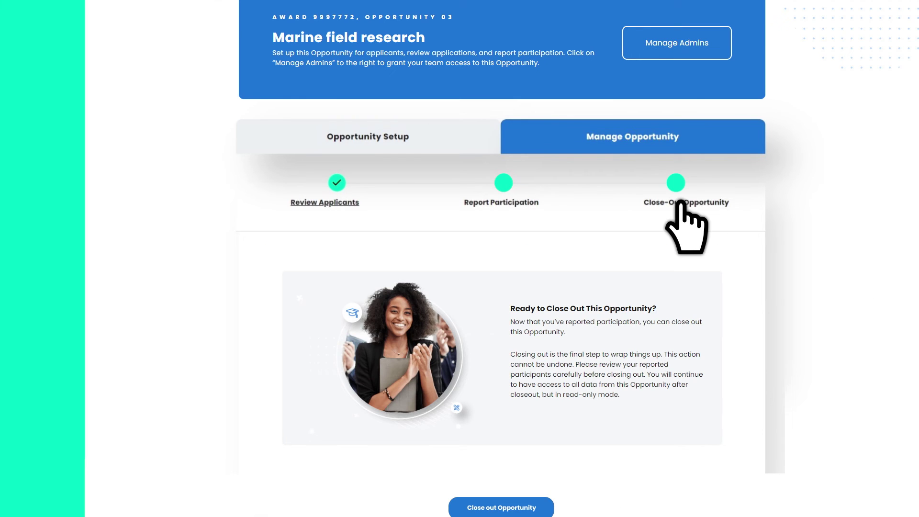
pyautogui.scroll(-3, 679, 205)
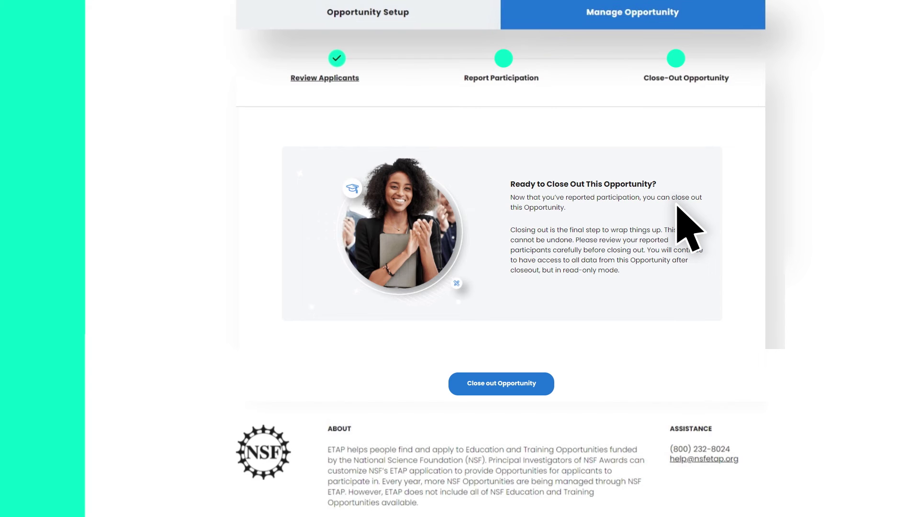
pyautogui.click(537, 388)
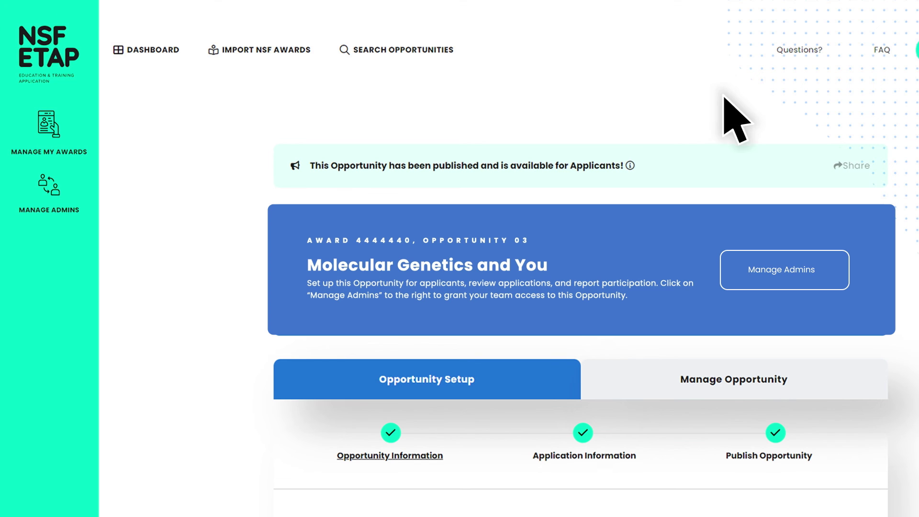
# Step: Open the Manage Admins settings for the Molecular Genetics and You opportunity
pyautogui.click(814, 301)
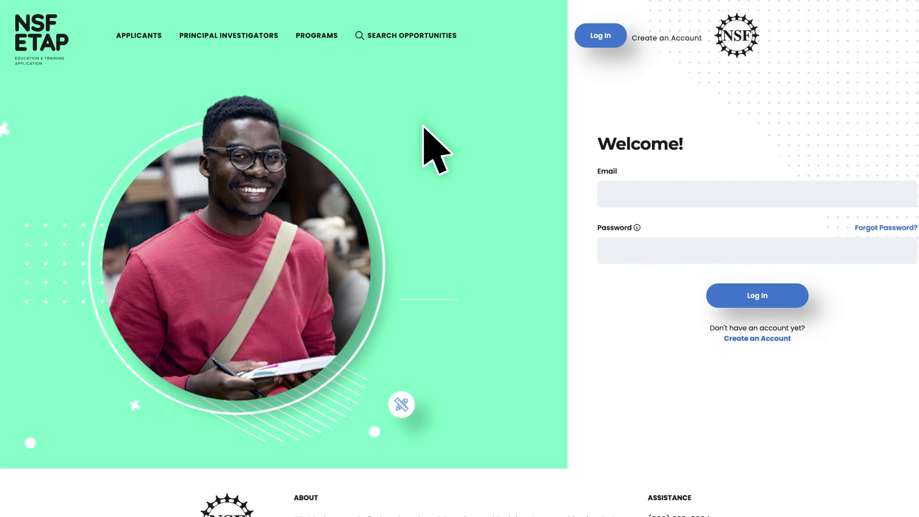
# Step: Open the Principal Investigators page and read down to its testimonial section
pyautogui.click(217, 39)
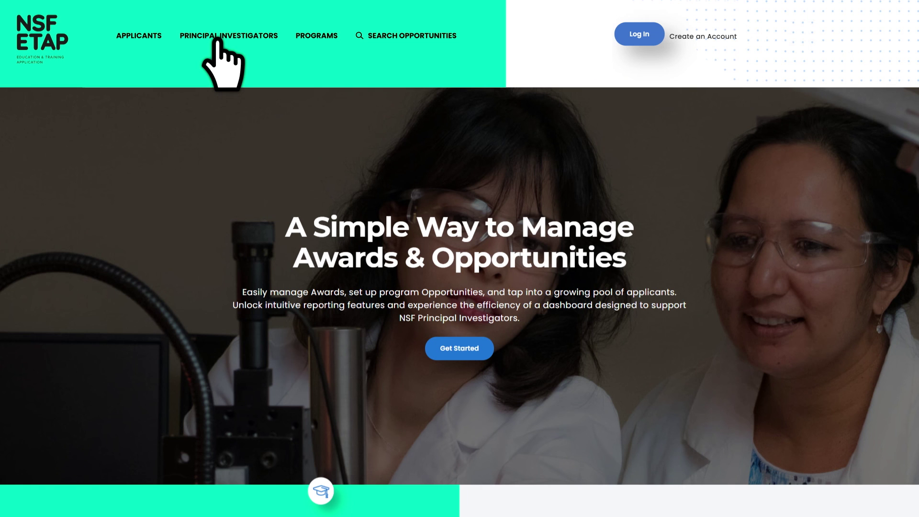
pyautogui.scroll(-15, 215, 42)
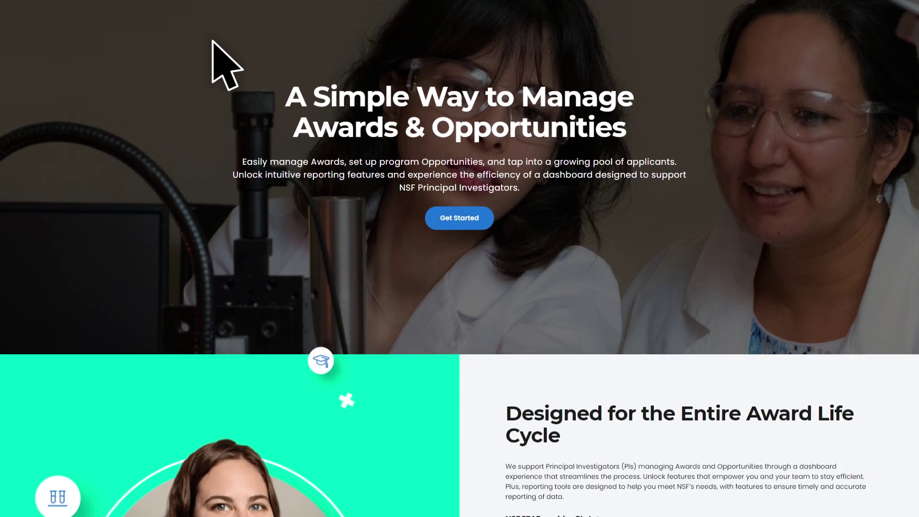
pyautogui.scroll(-20, 286, 119)
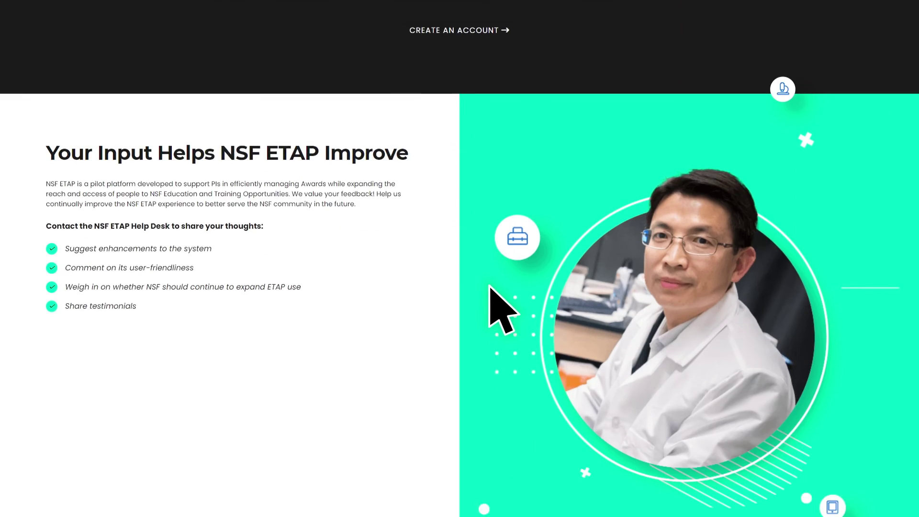
pyautogui.scroll(-1, 517, 310)
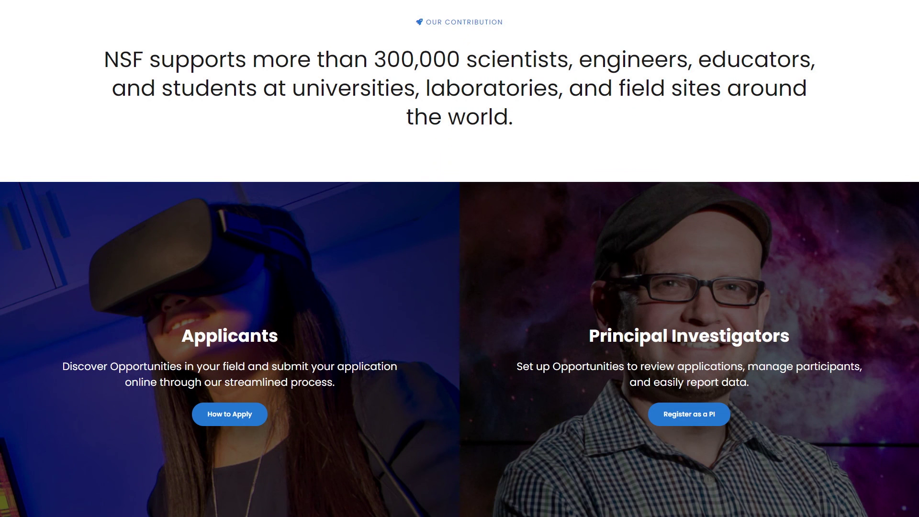
pyautogui.scroll(-10, 460, 259)
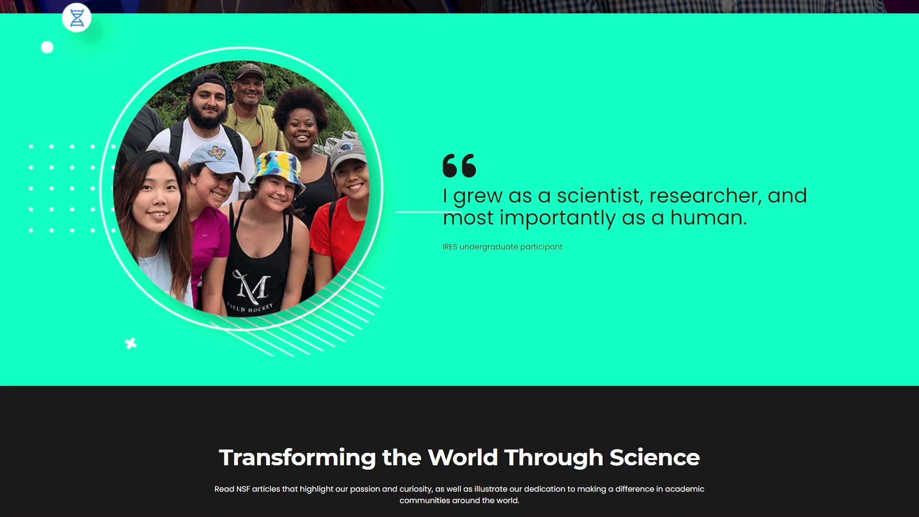